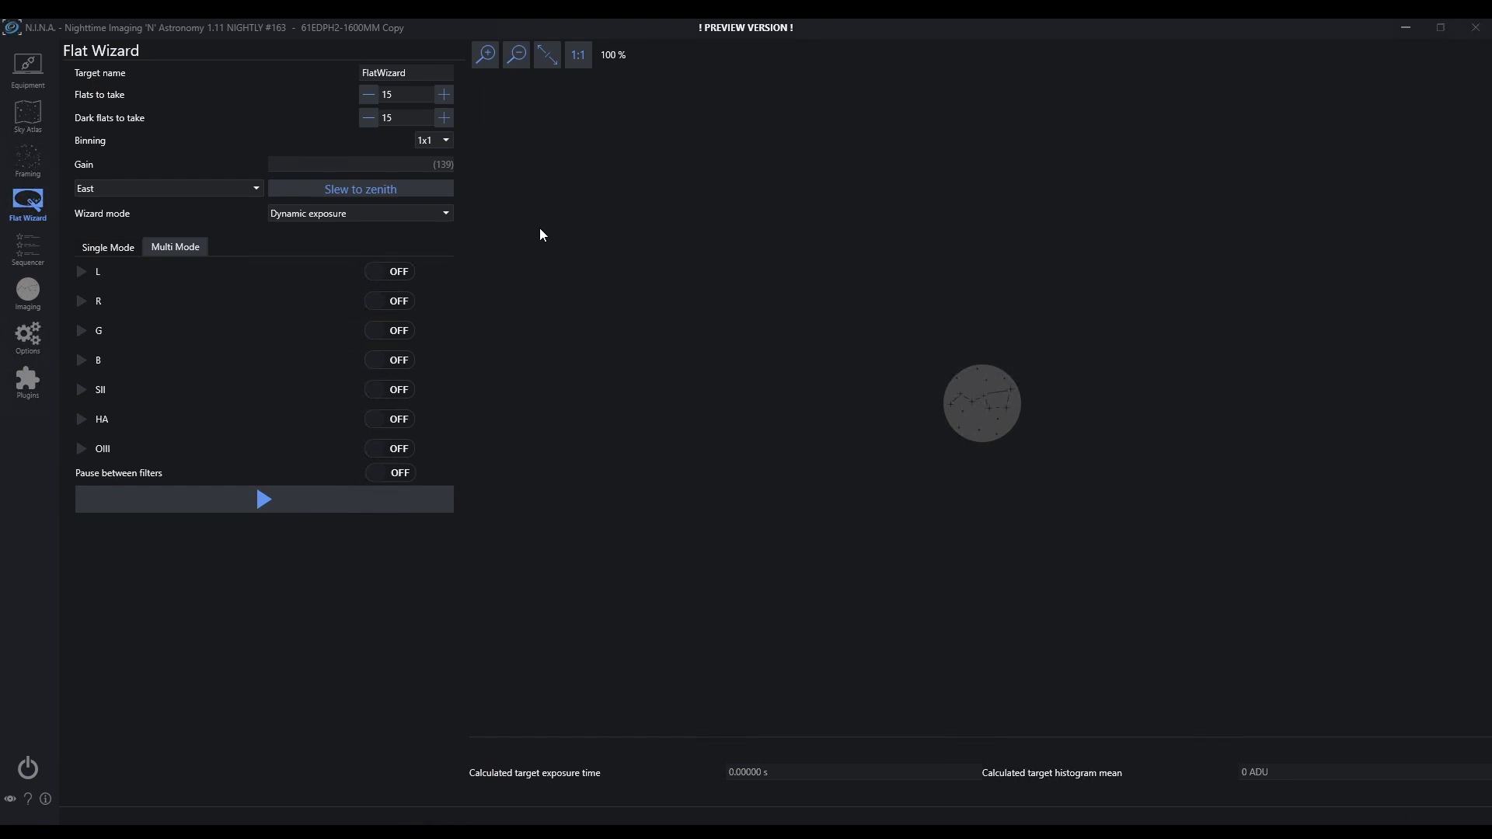
# Slew the telescope to the zenith with the mount side set to East.
pyautogui.click(410, 68)
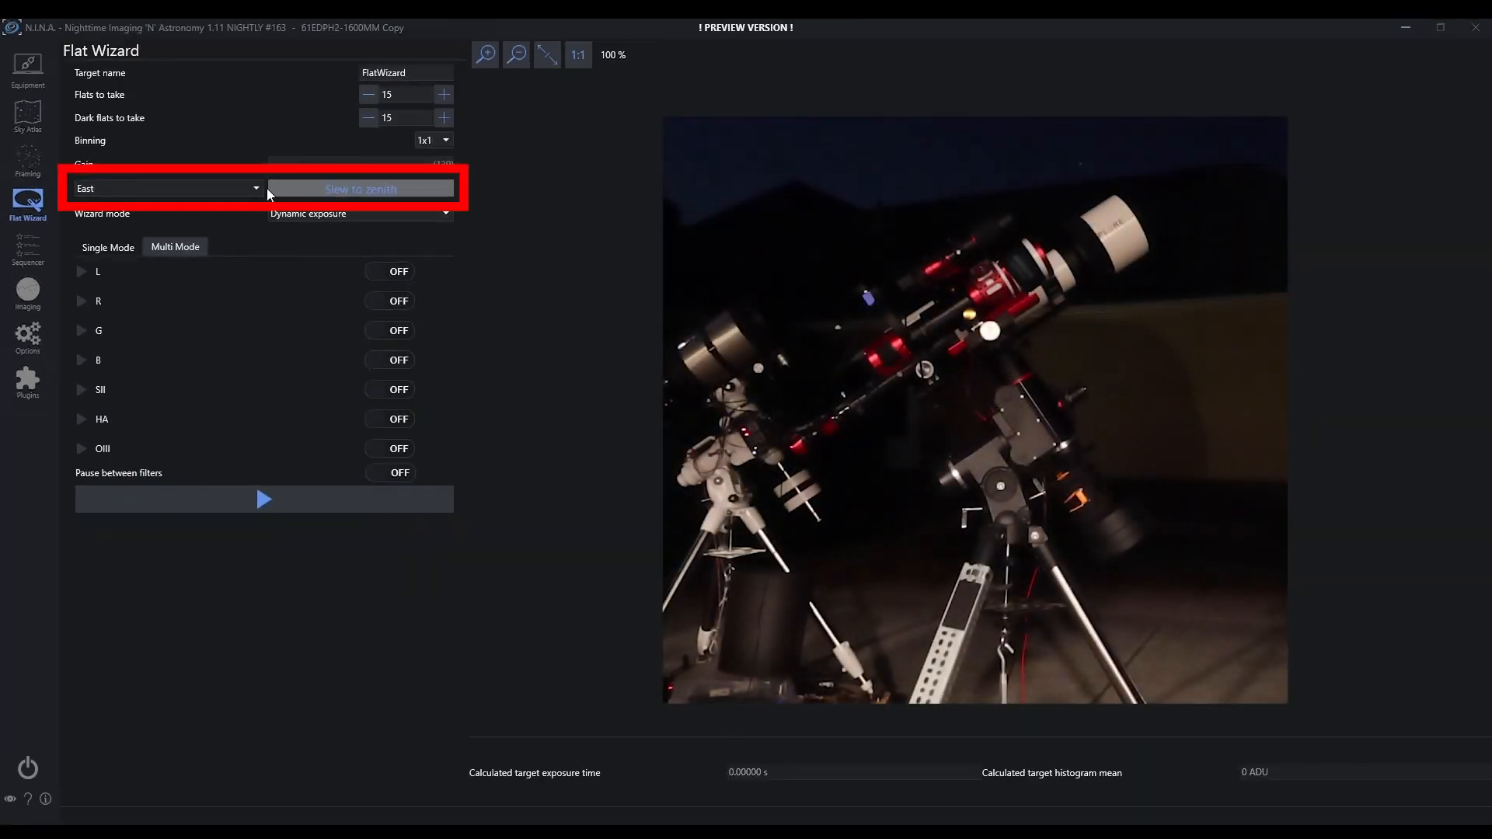
pyautogui.click(257, 188)
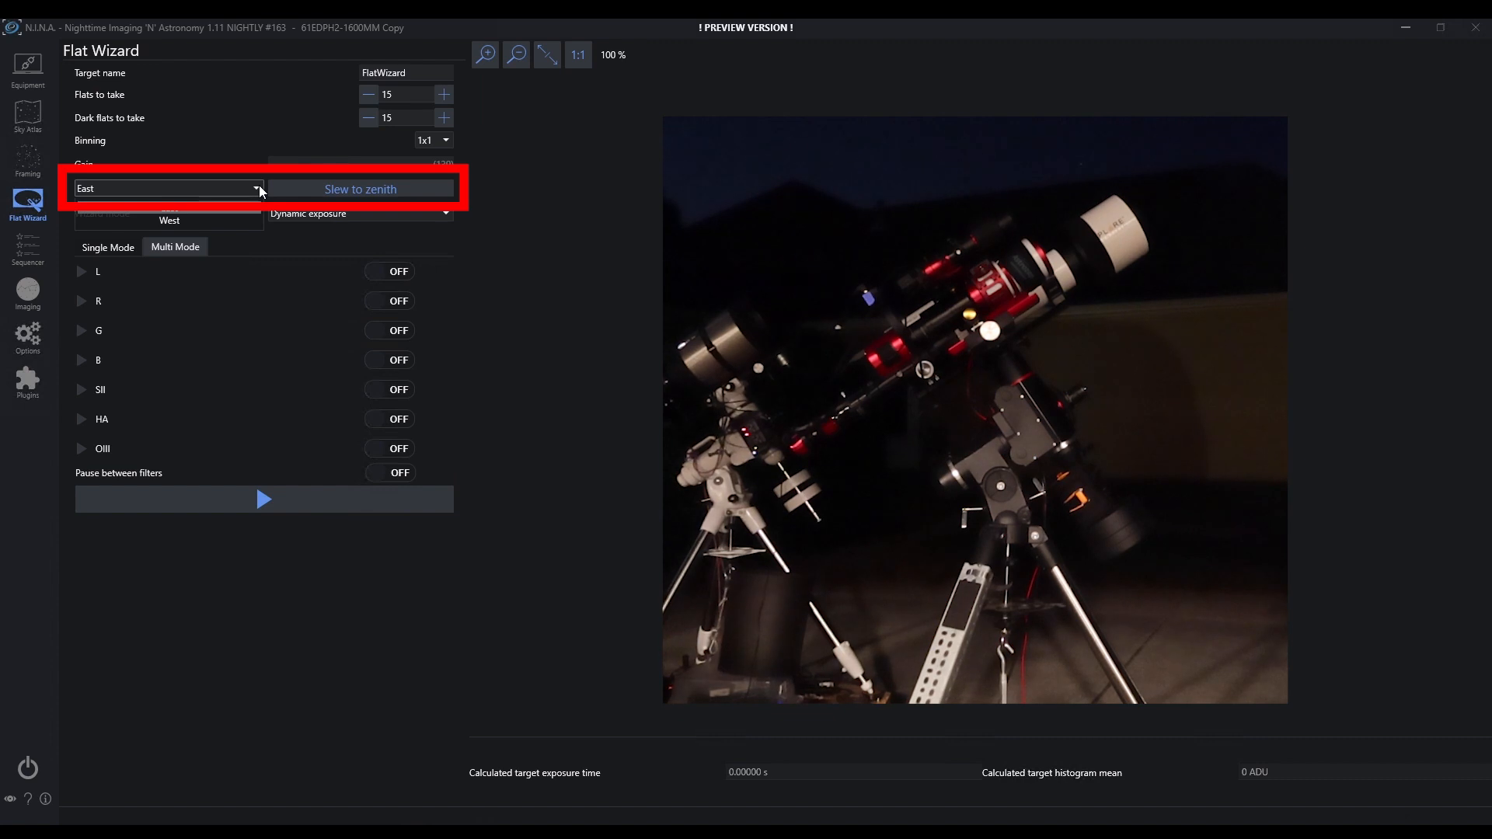
pyautogui.click(207, 188)
pyautogui.click(331, 191)
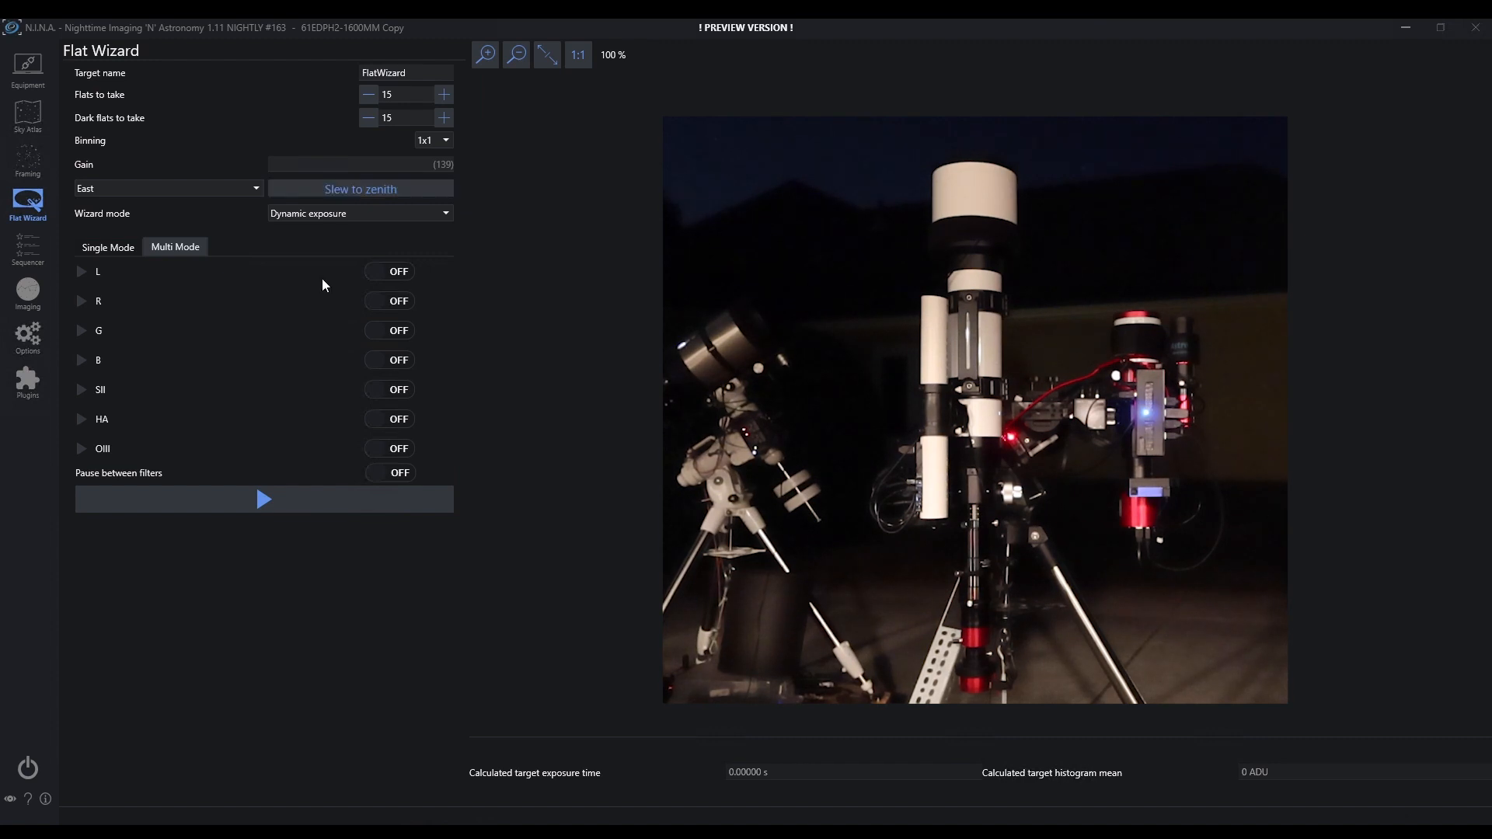
pyautogui.click(674, 832)
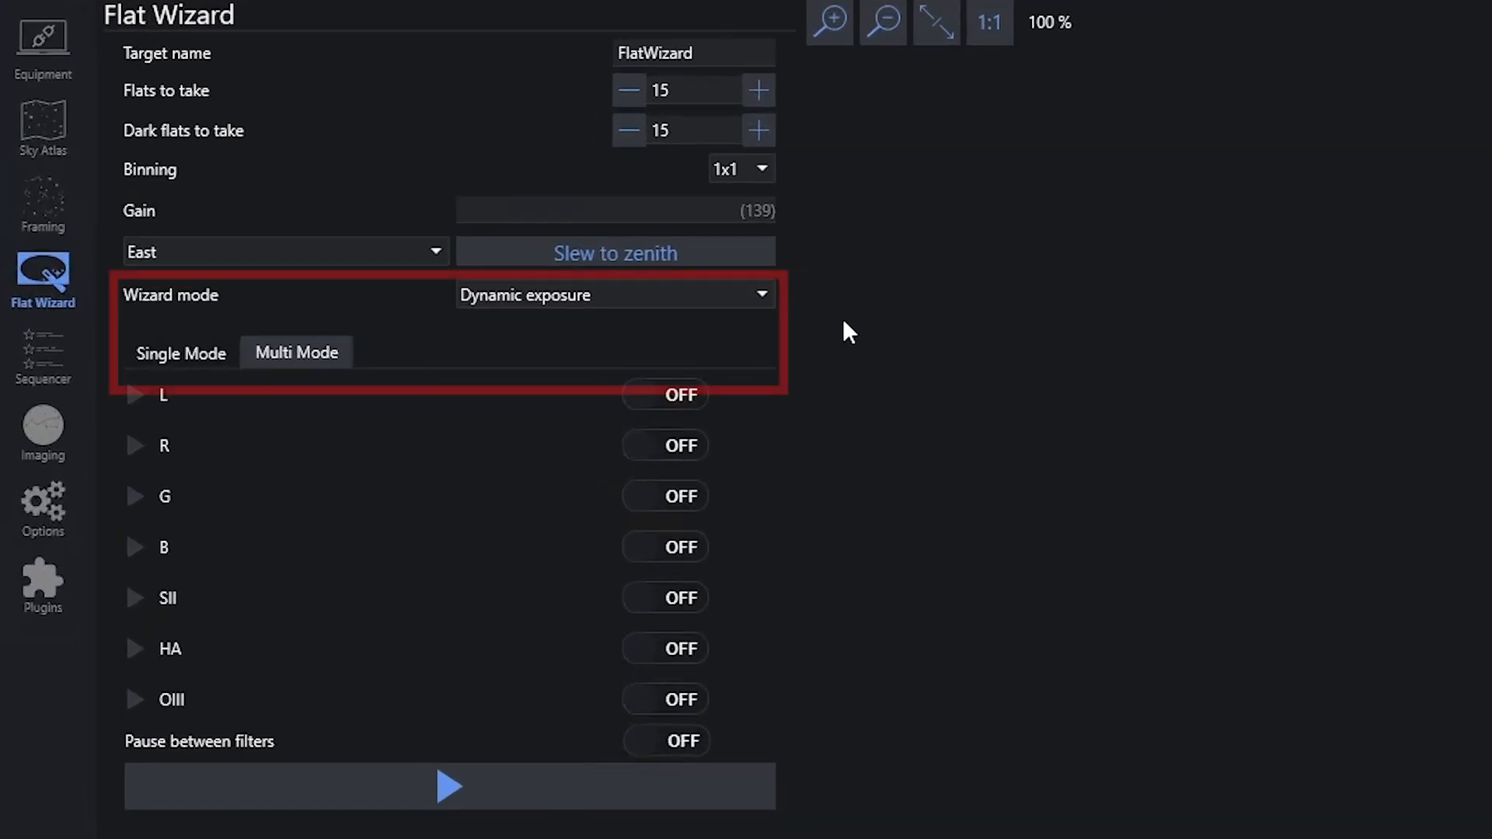
# Compare the Flat Wizard's Single Mode and Multi Mode settings for dynamic exposure, ending in Multi Mode.
pyautogui.click(764, 307)
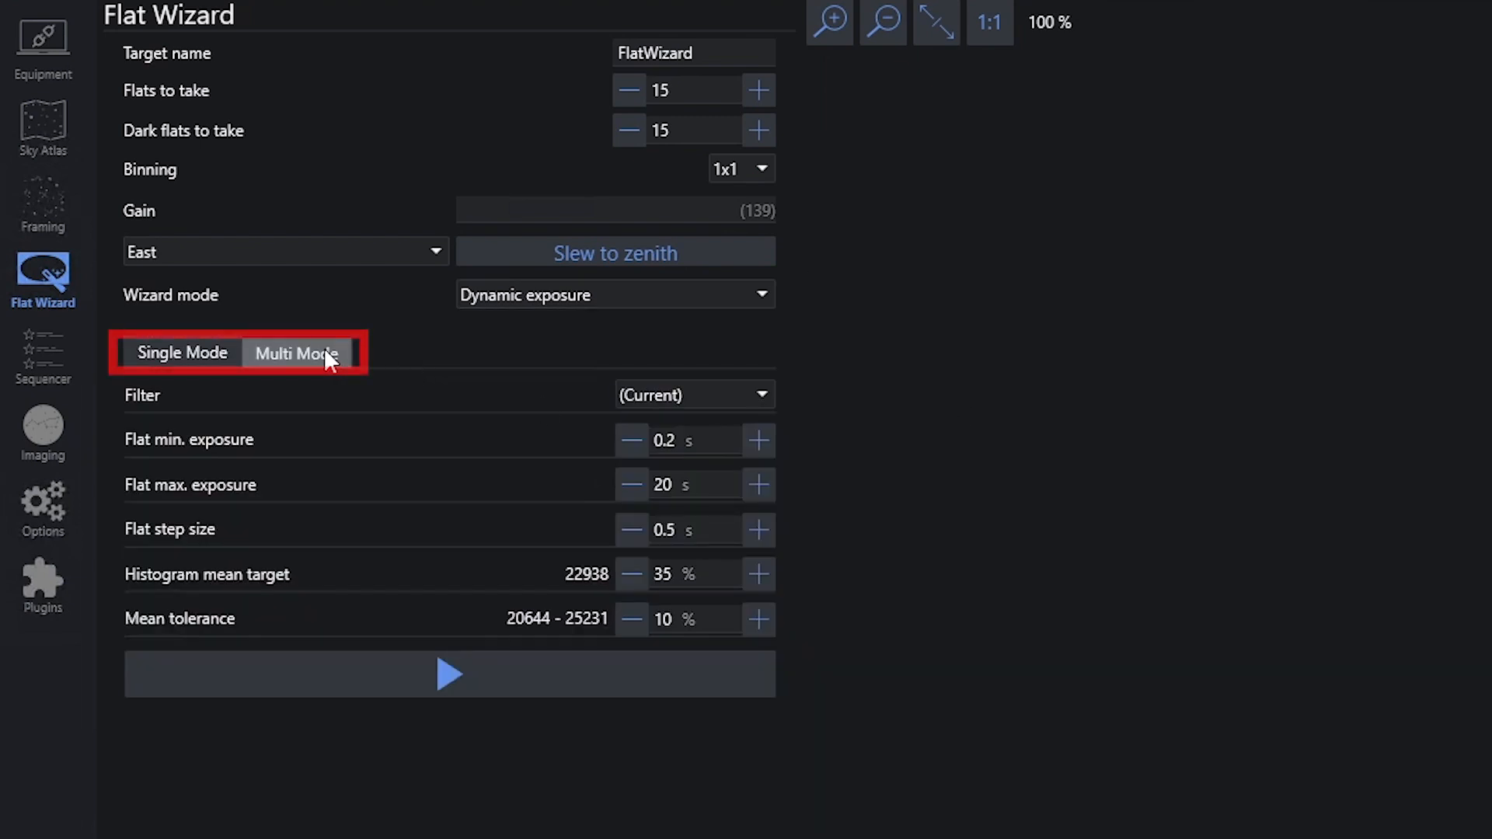
pyautogui.click(325, 351)
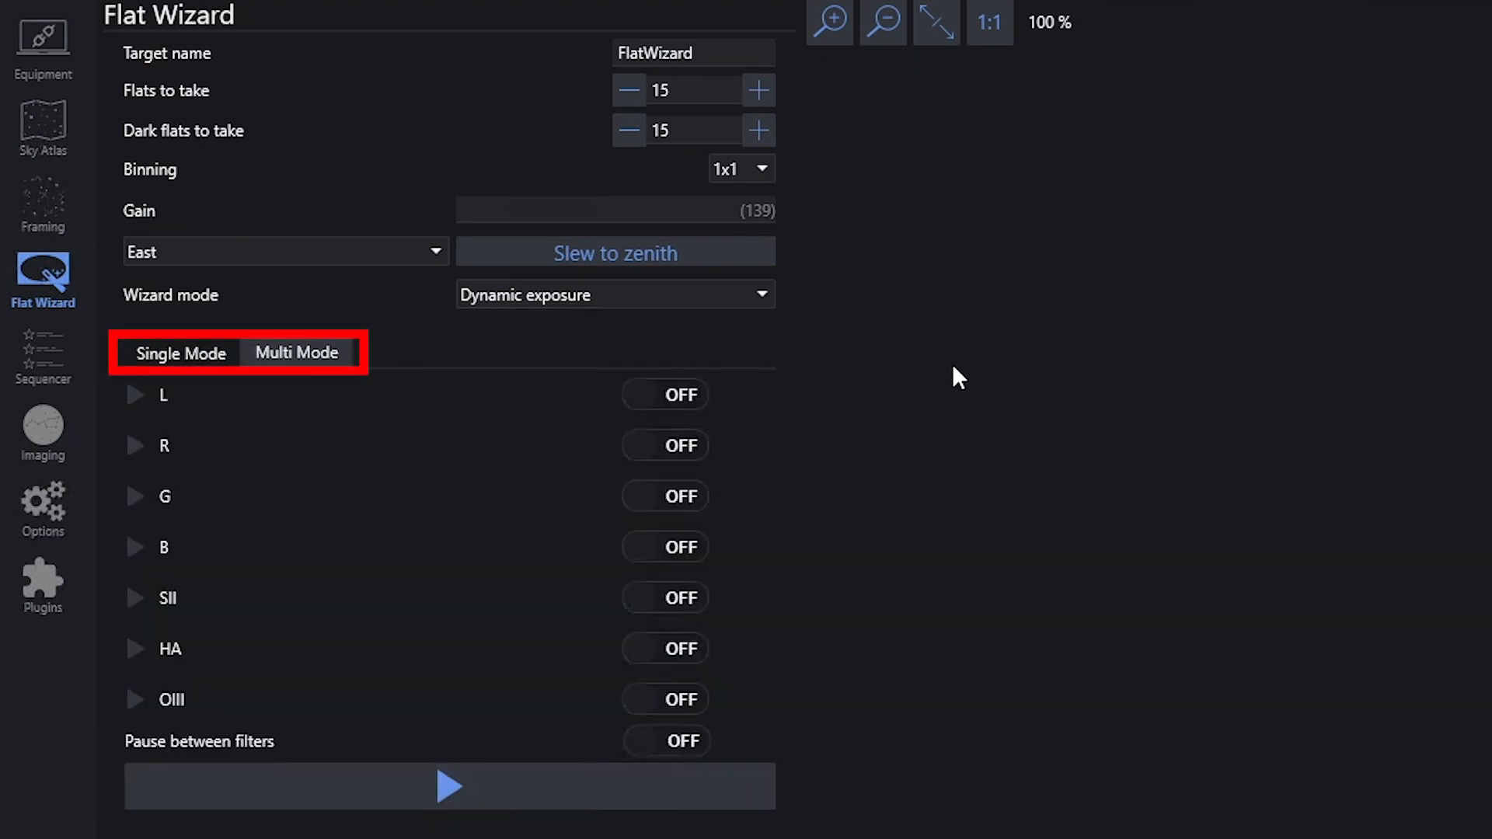
pyautogui.click(194, 356)
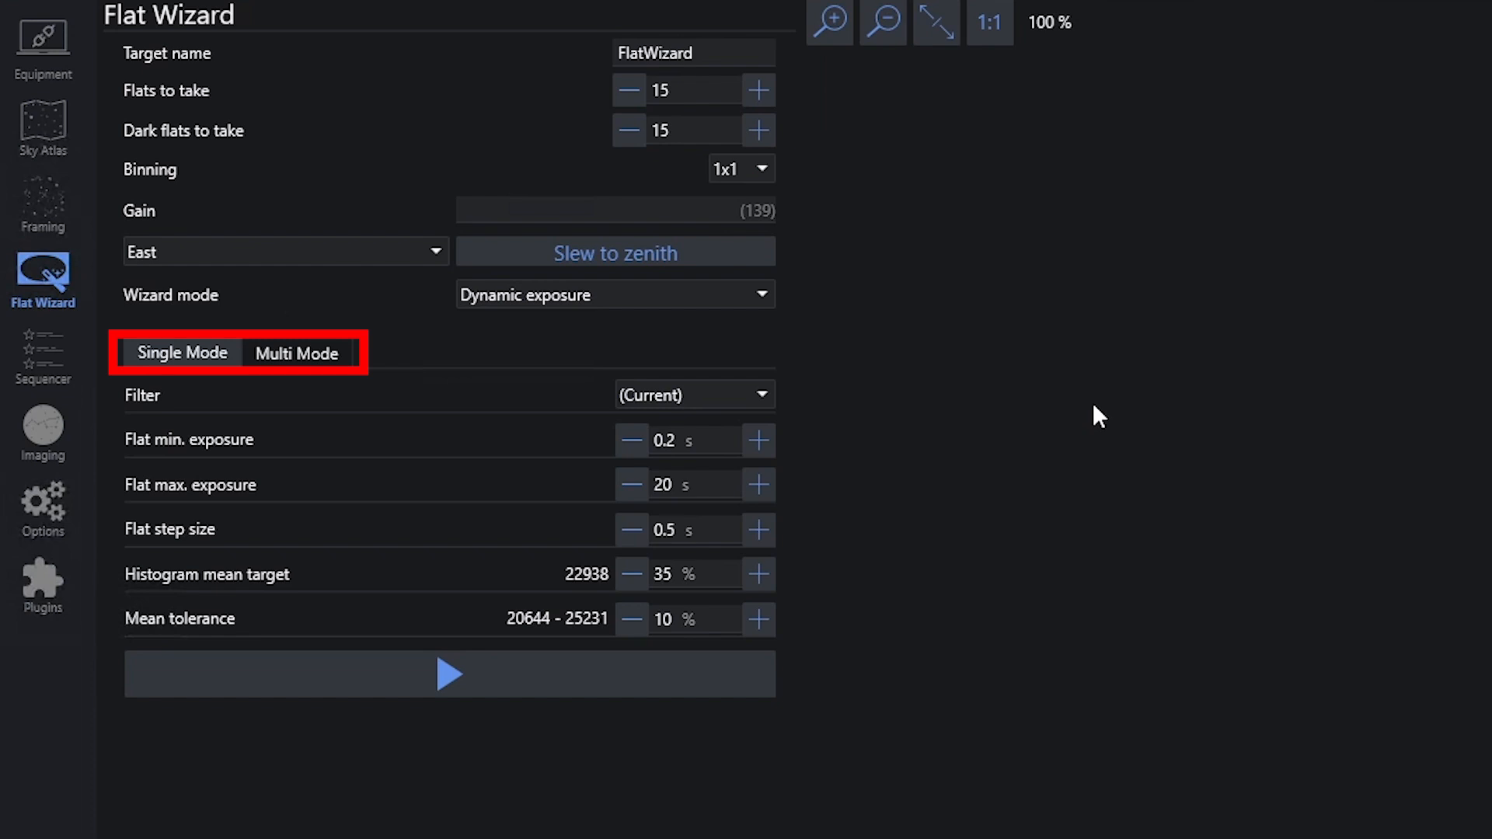
pyautogui.click(331, 358)
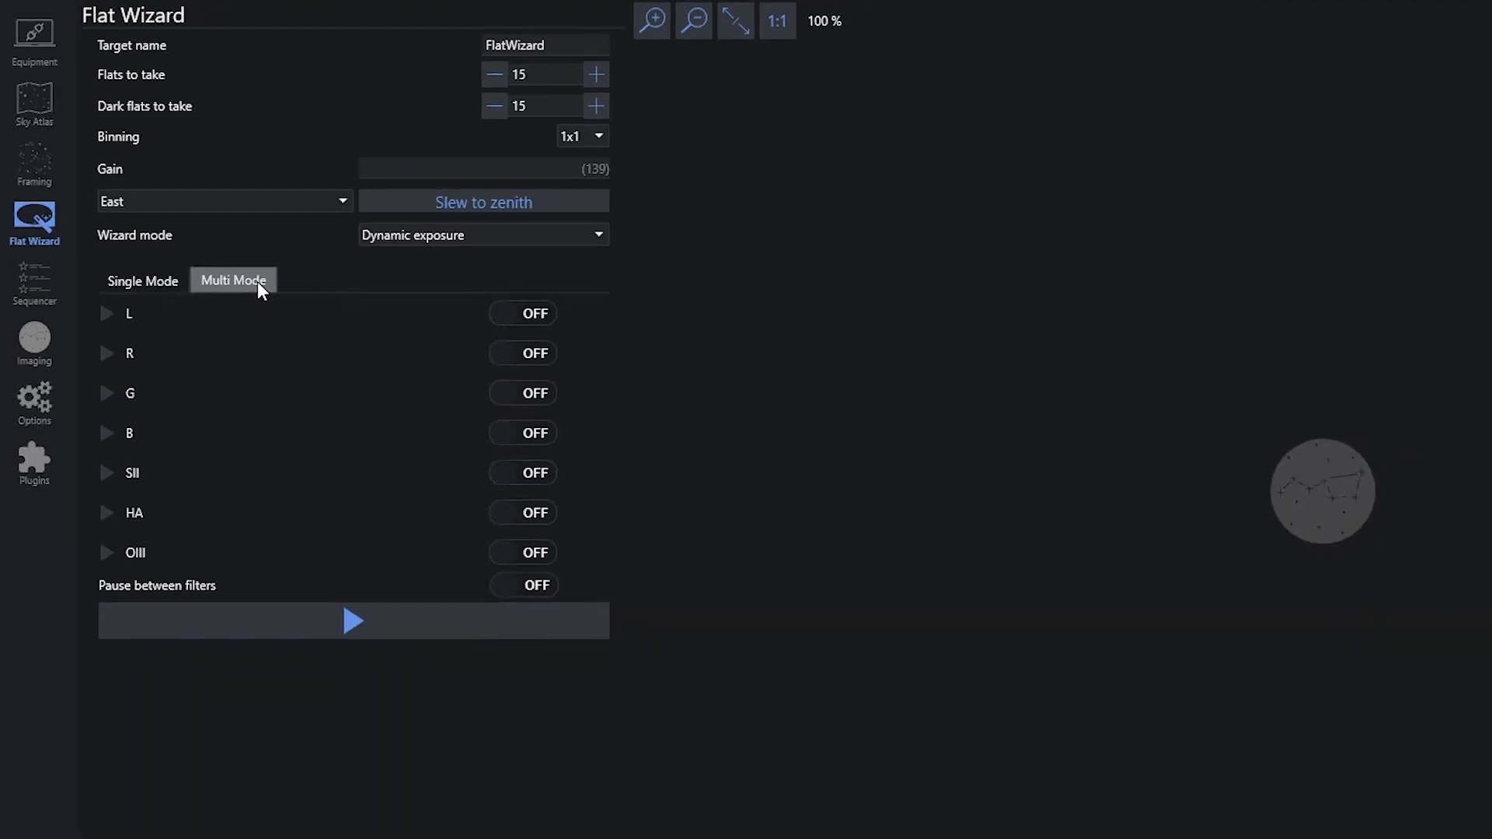
# Enable the L filter for flats and set its histogram mean target to 35%.
pyautogui.click(108, 315)
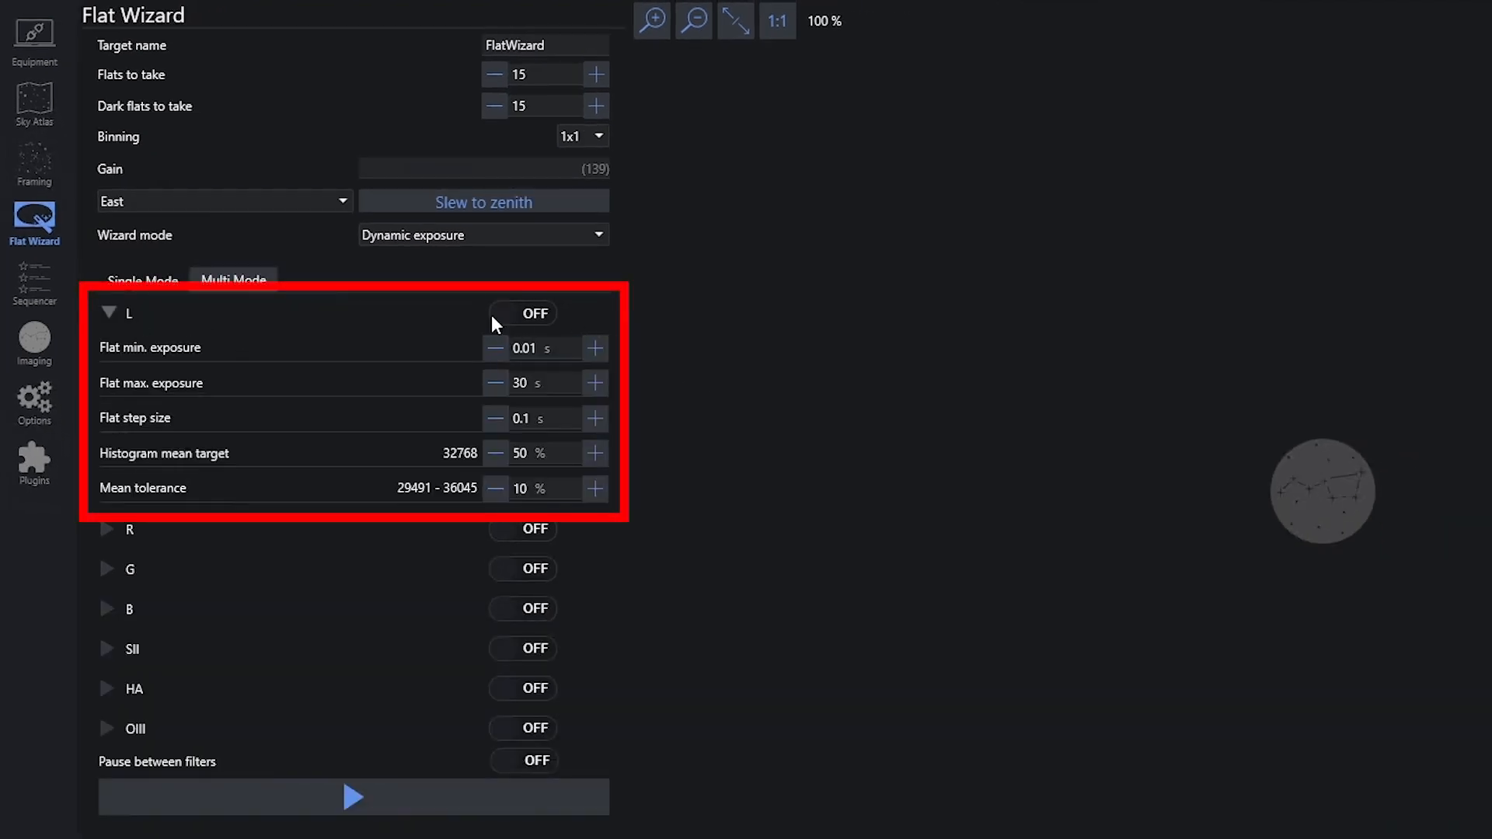
pyautogui.click(536, 314)
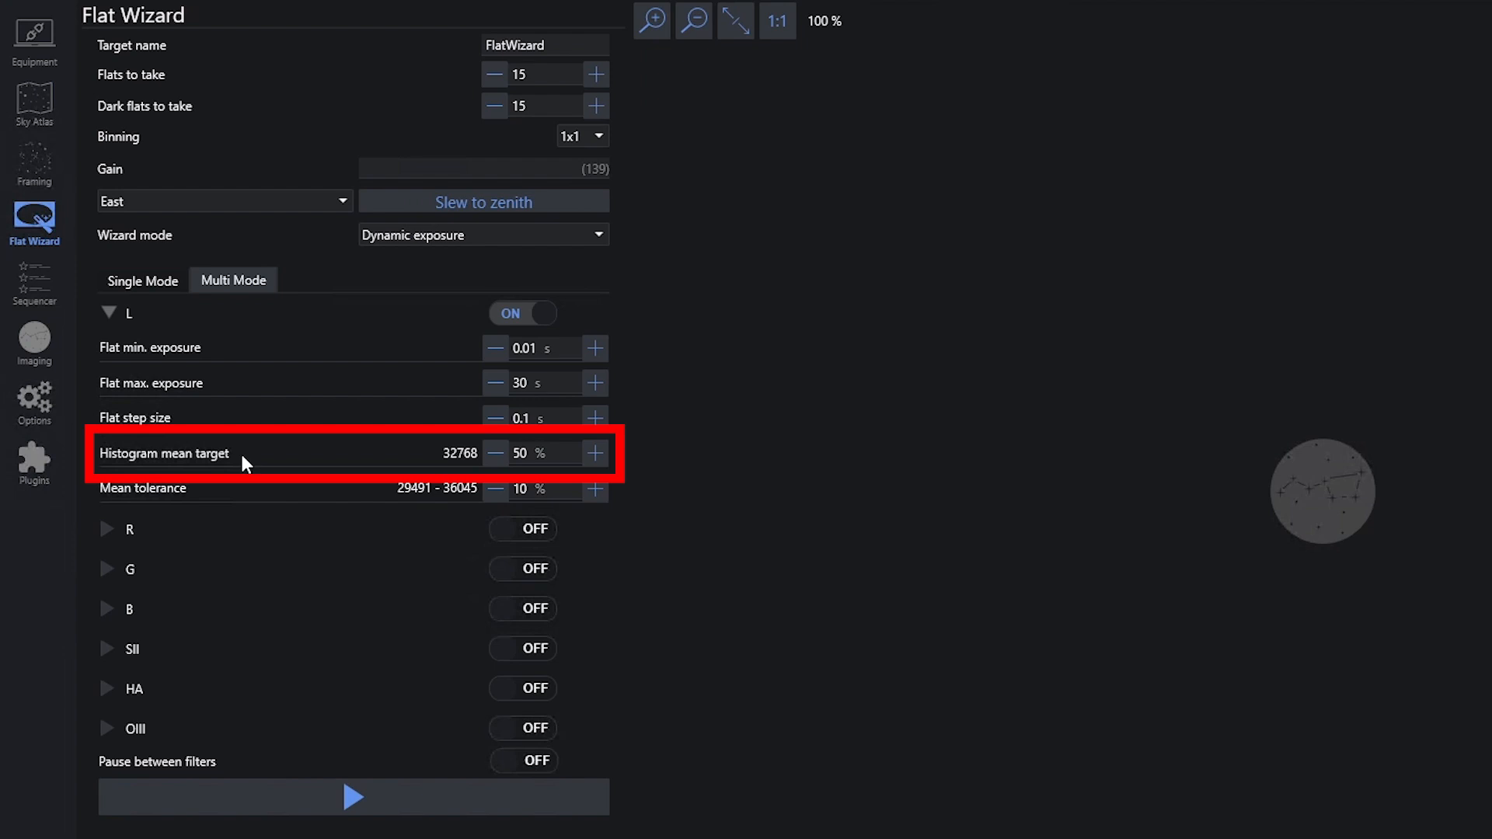
pyautogui.doubleClick(532, 458)
pyautogui.write('35')
pyautogui.press('Tab')
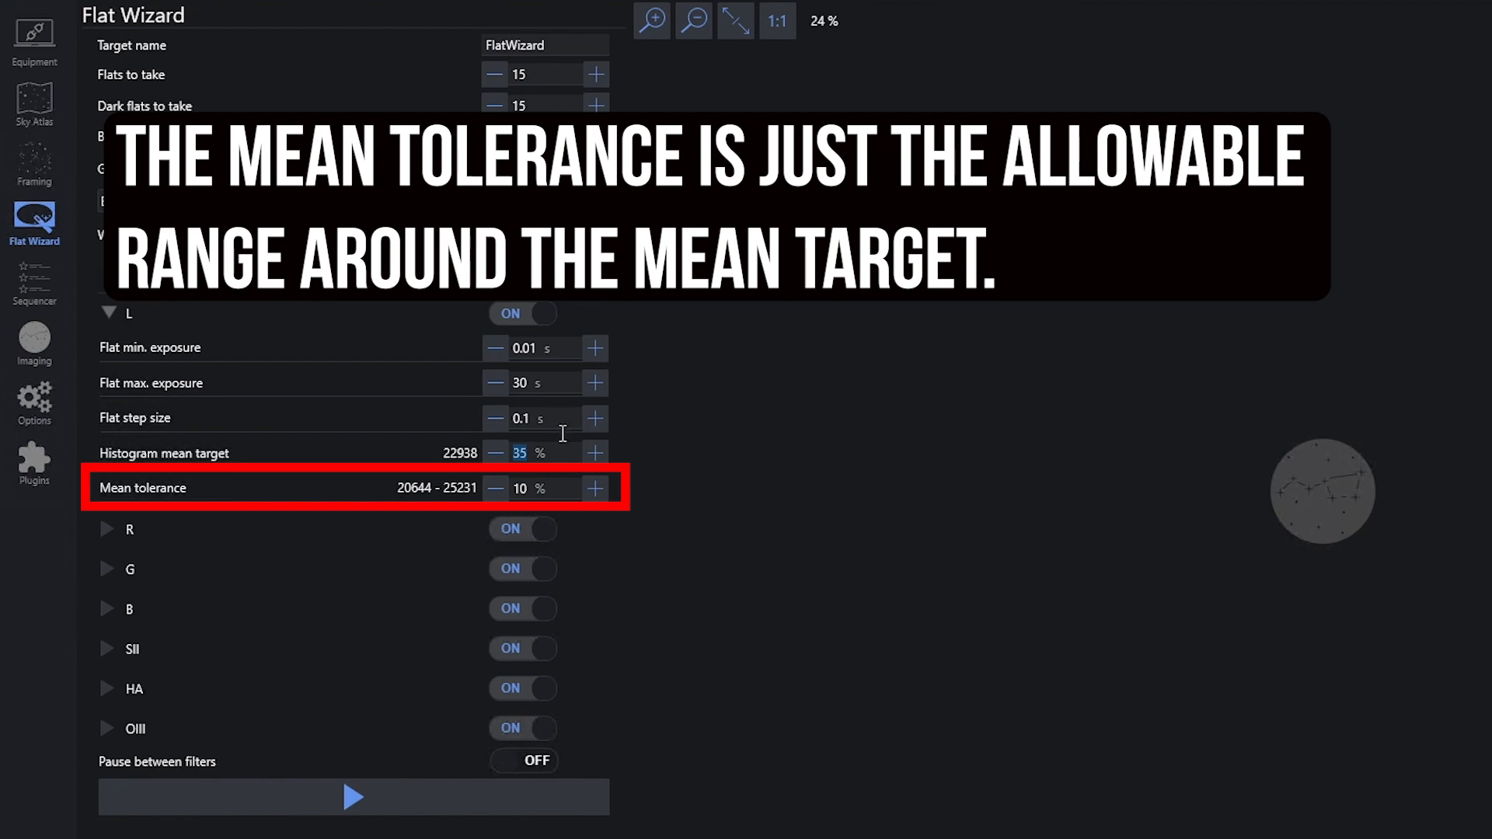
# Set the L filter's mean tolerance to 15%.
pyautogui.click(529, 491)
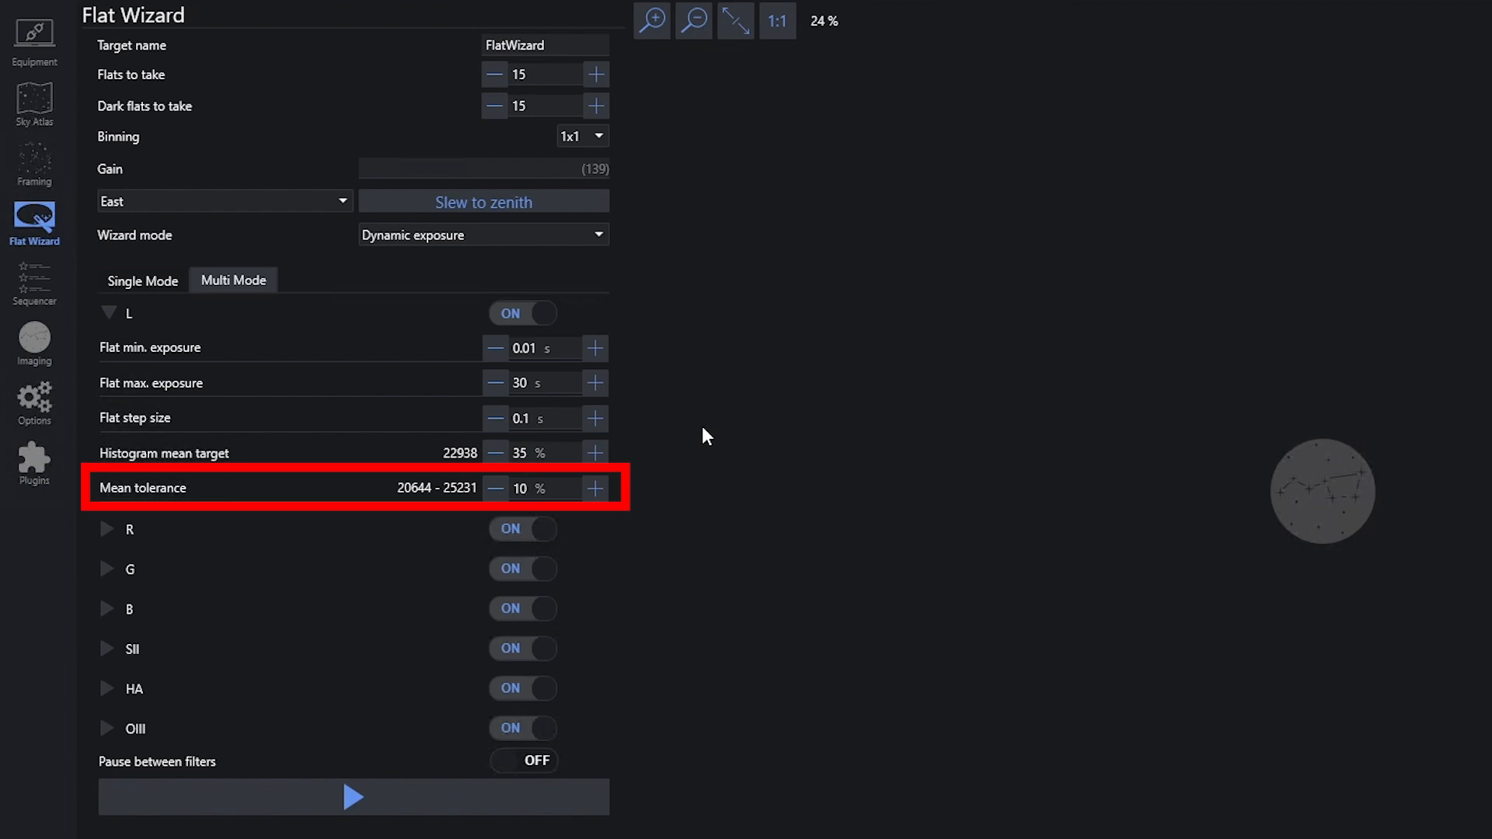
pyautogui.press('BackSpace')
pyautogui.write('5')
pyautogui.click(527, 457)
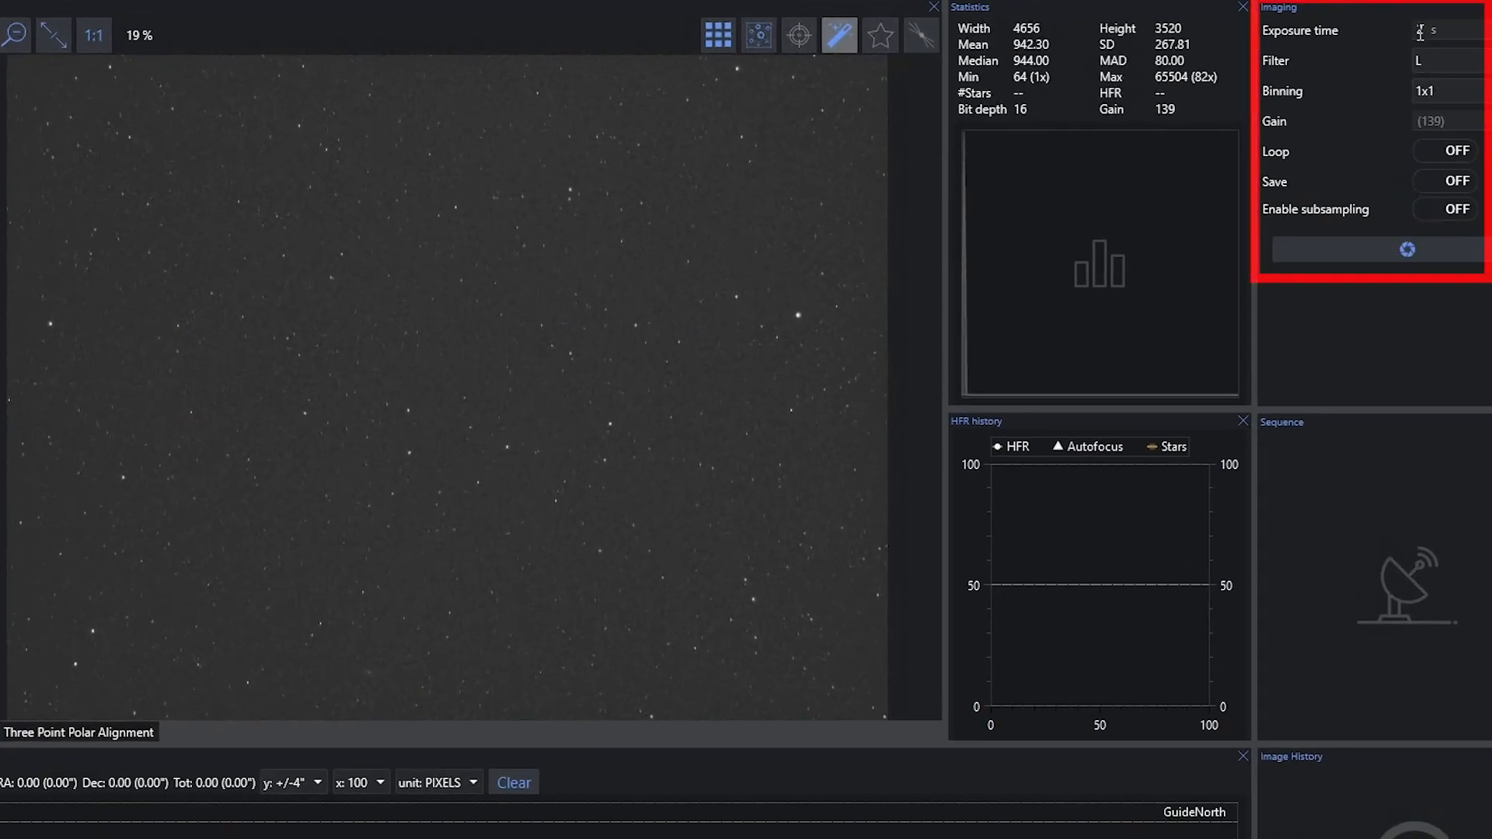
# Take test exposures of the flat light through the L filter, including ones at 0.01 s and 0.02 s.
pyautogui.click(1428, 245)
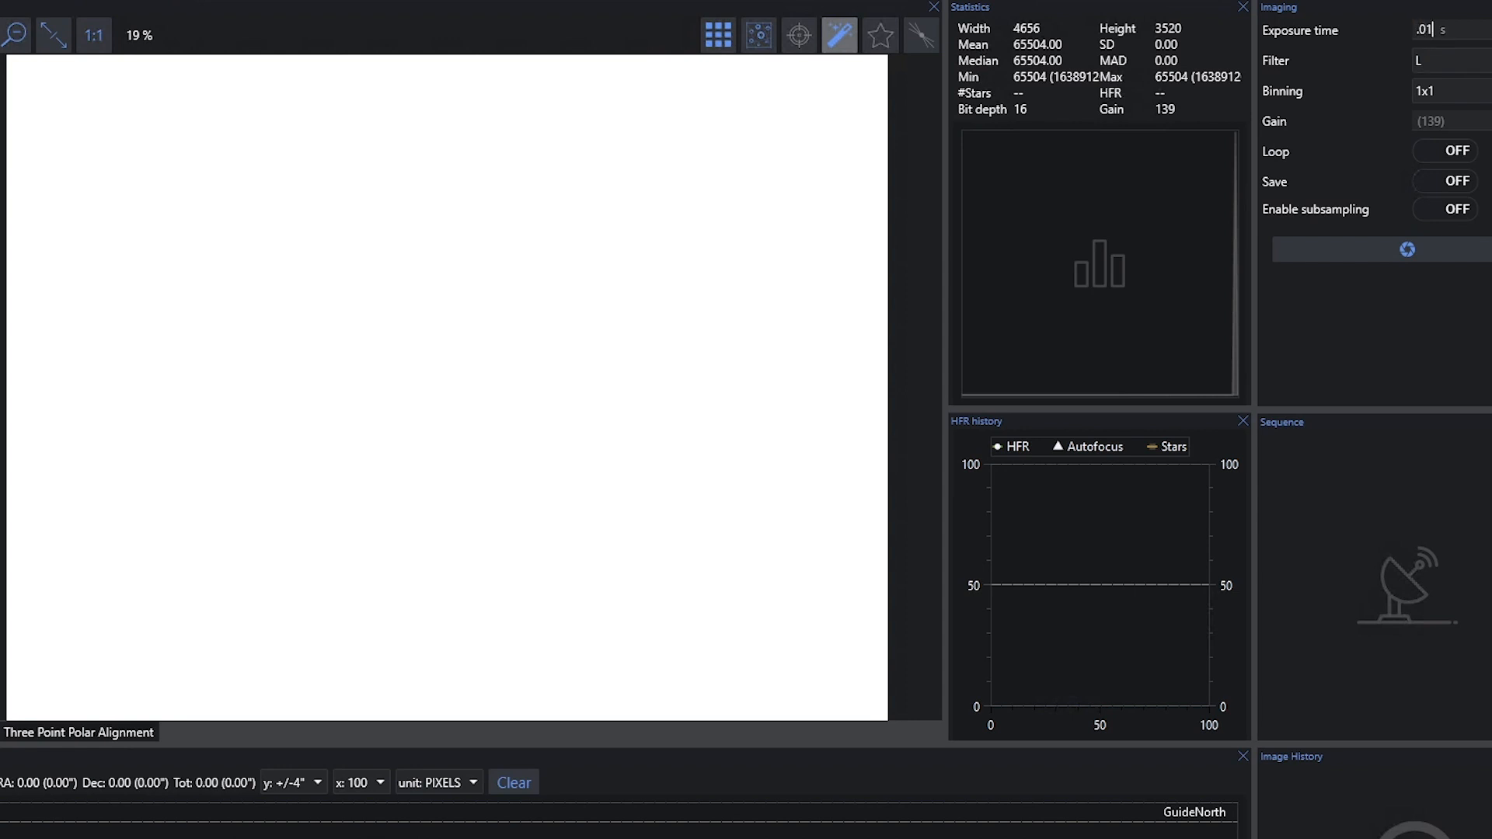
pyautogui.click(1405, 253)
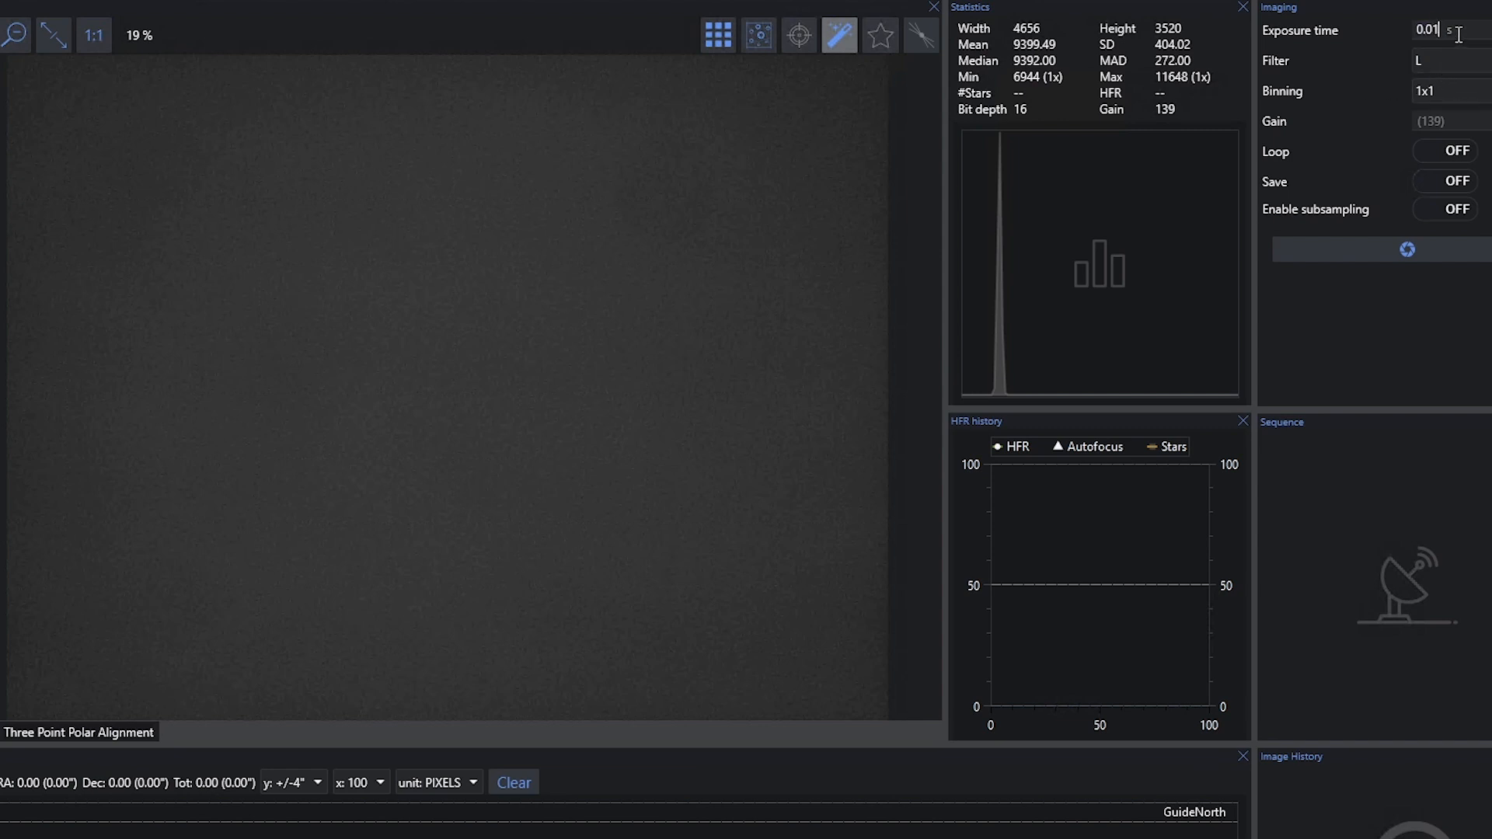
pyautogui.press('BackSpace')
pyautogui.write('2')
pyautogui.click(1434, 244)
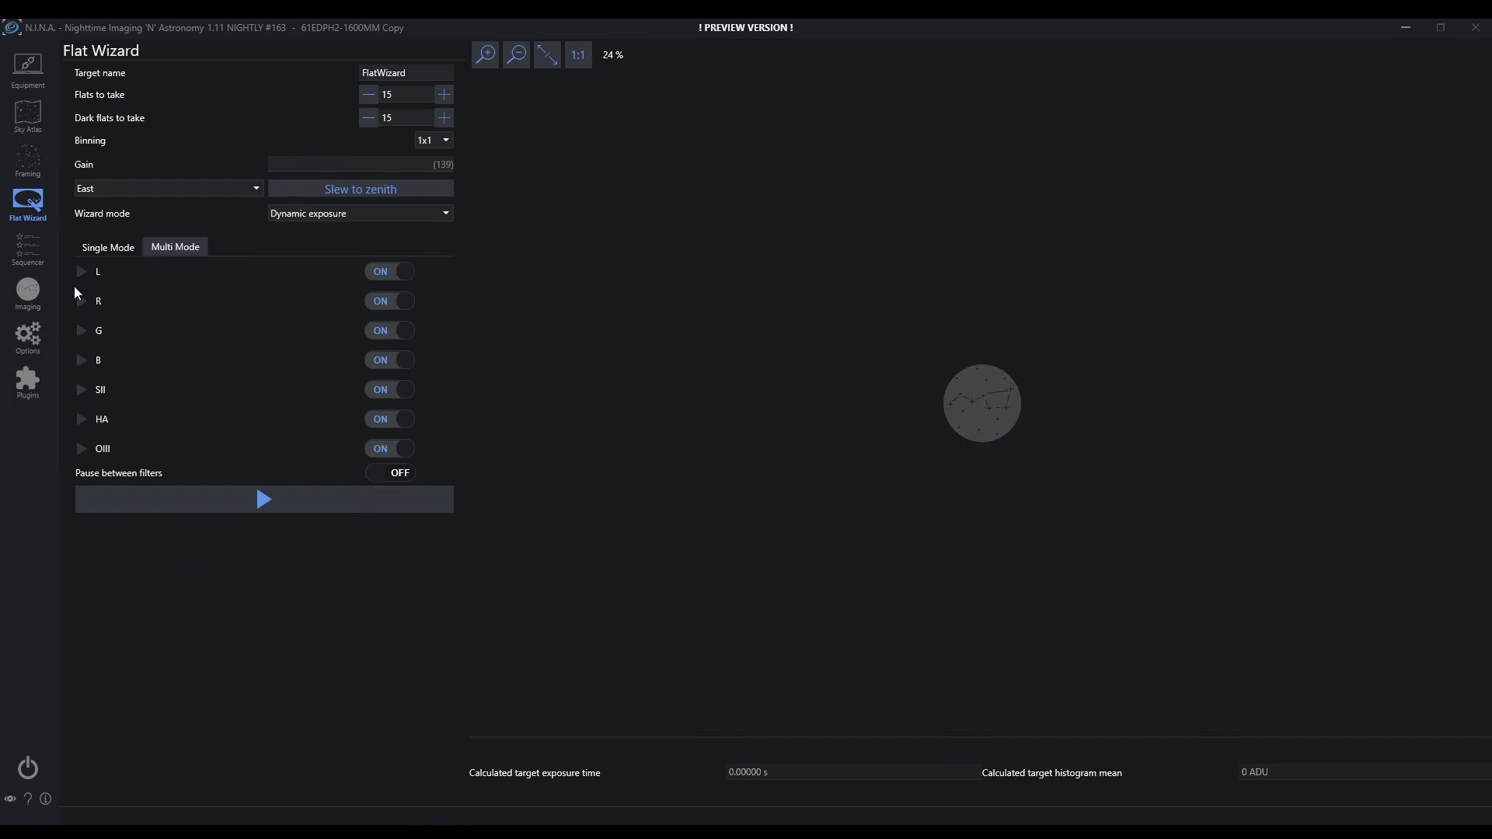
# Start the multi-filter flat run, set the flat step size to 0.01 s, and reset and continue the exposure search.
pyautogui.click(264, 498)
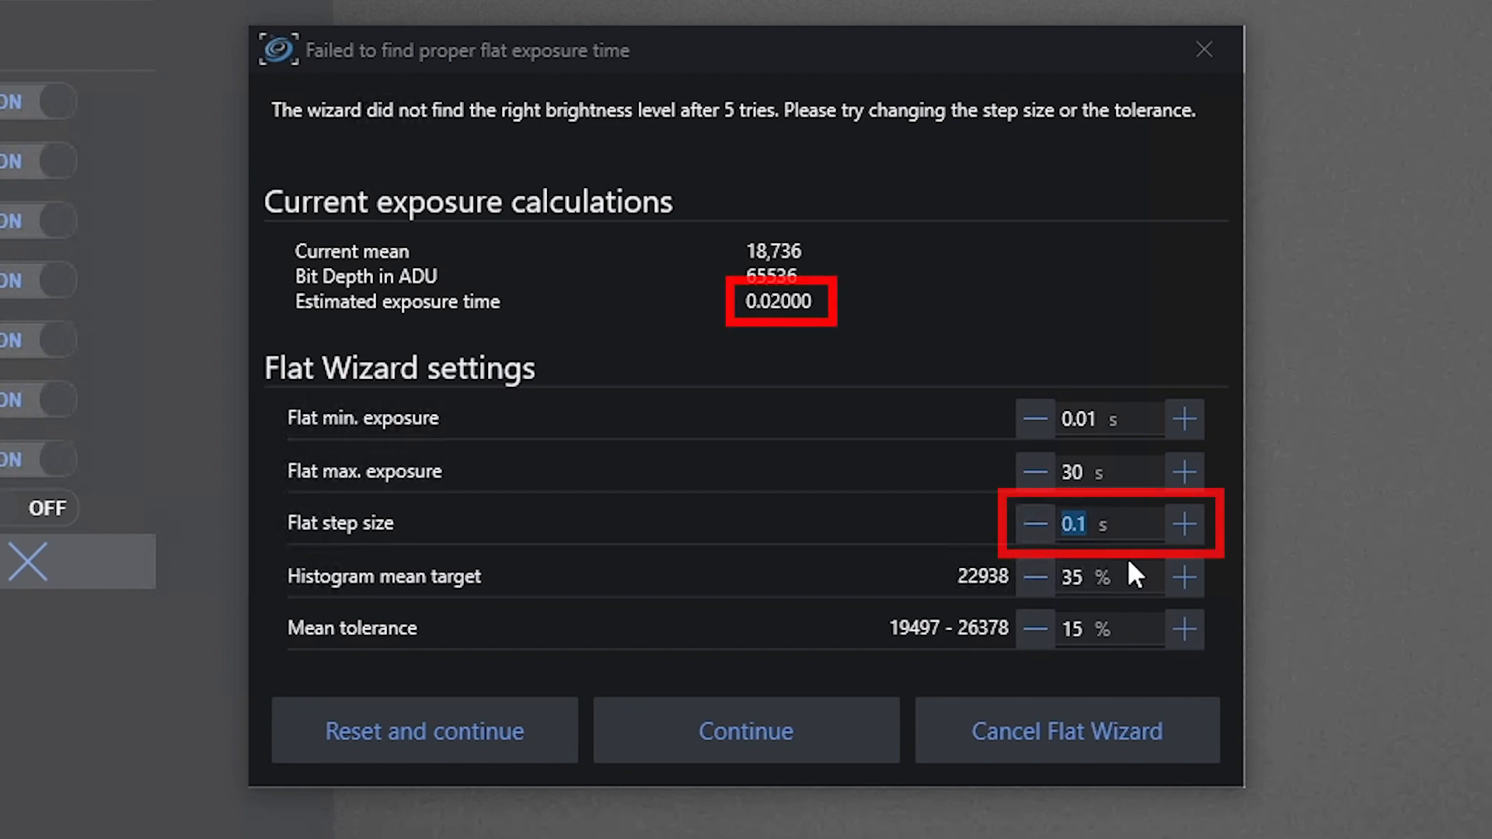
pyautogui.write('0.01')
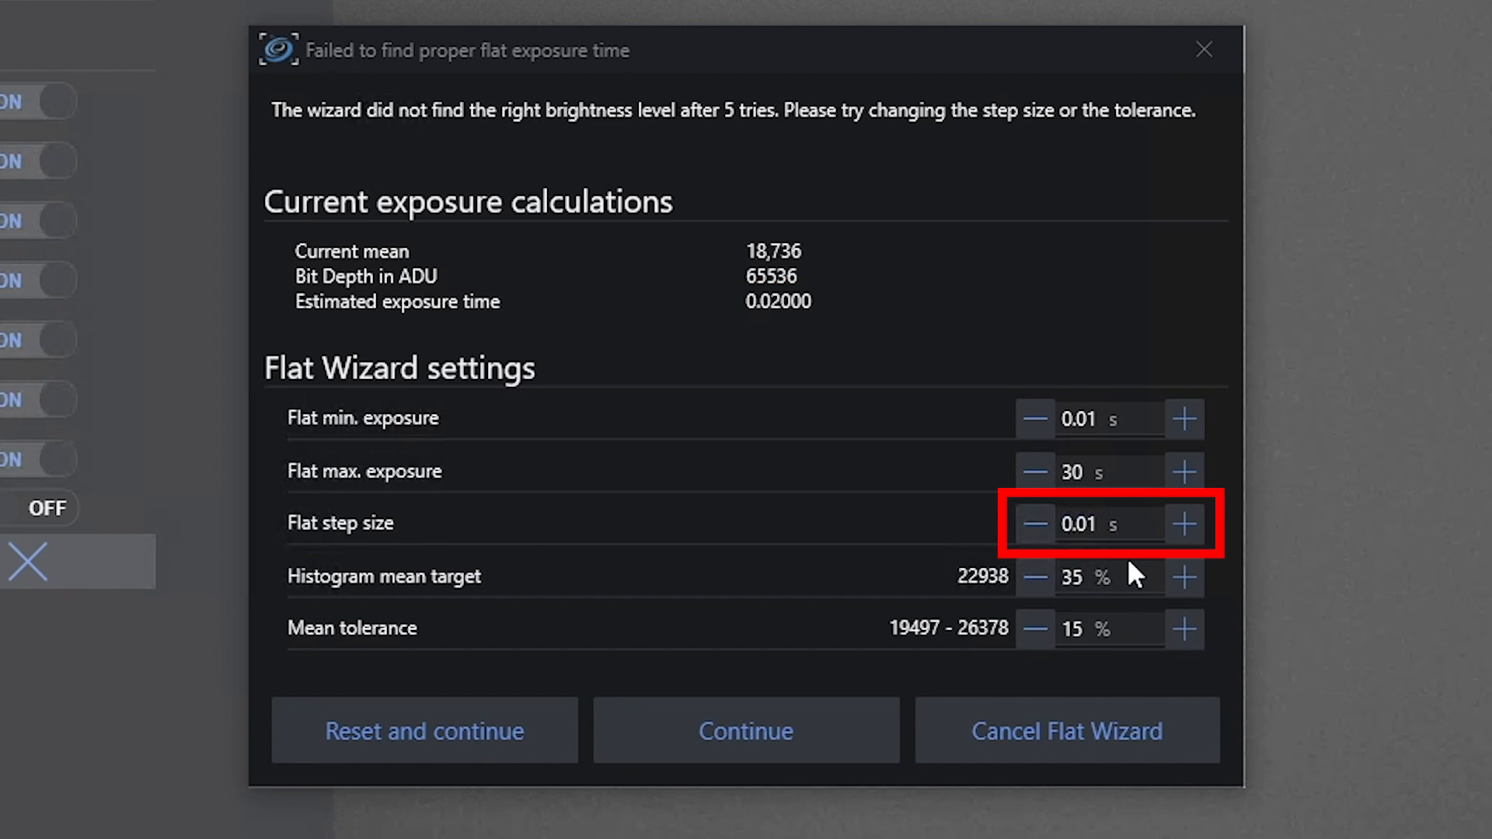
pyautogui.click(1131, 421)
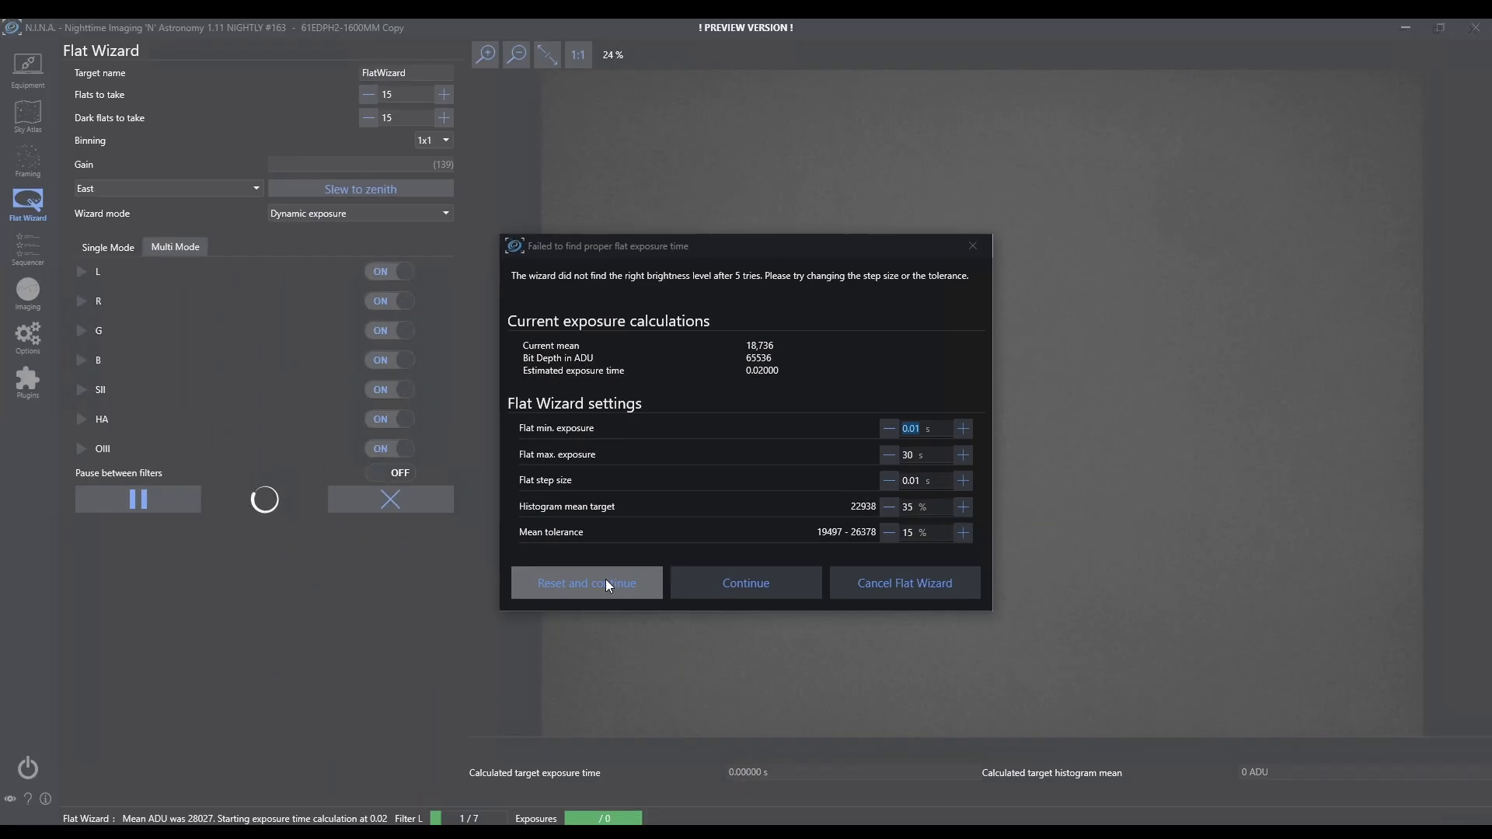
pyautogui.click(606, 580)
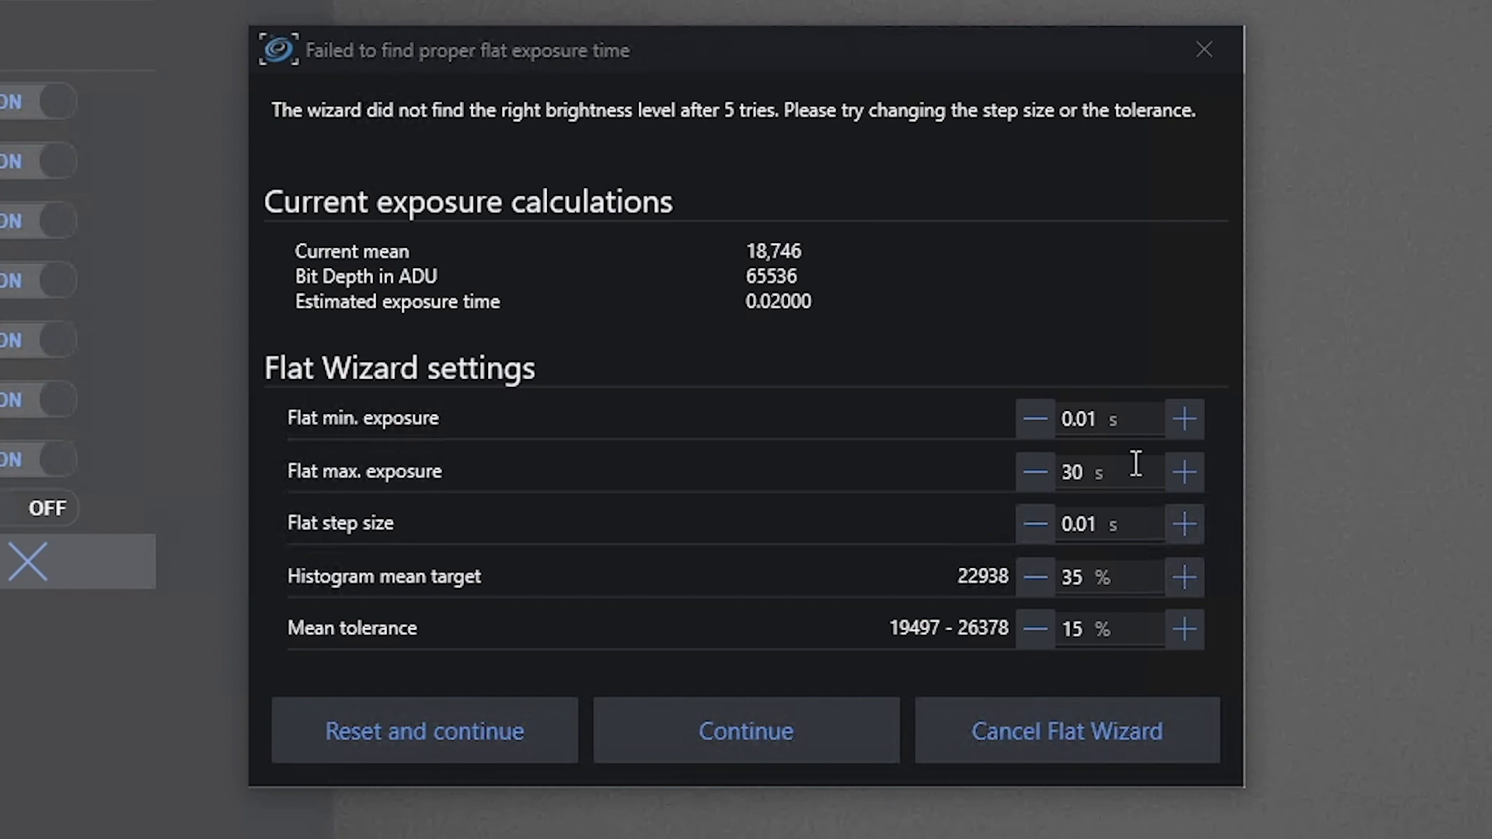
# Reset and continue the flat run with a flat step size of 0.015 s, and start the dark flats.
pyautogui.click(1099, 524)
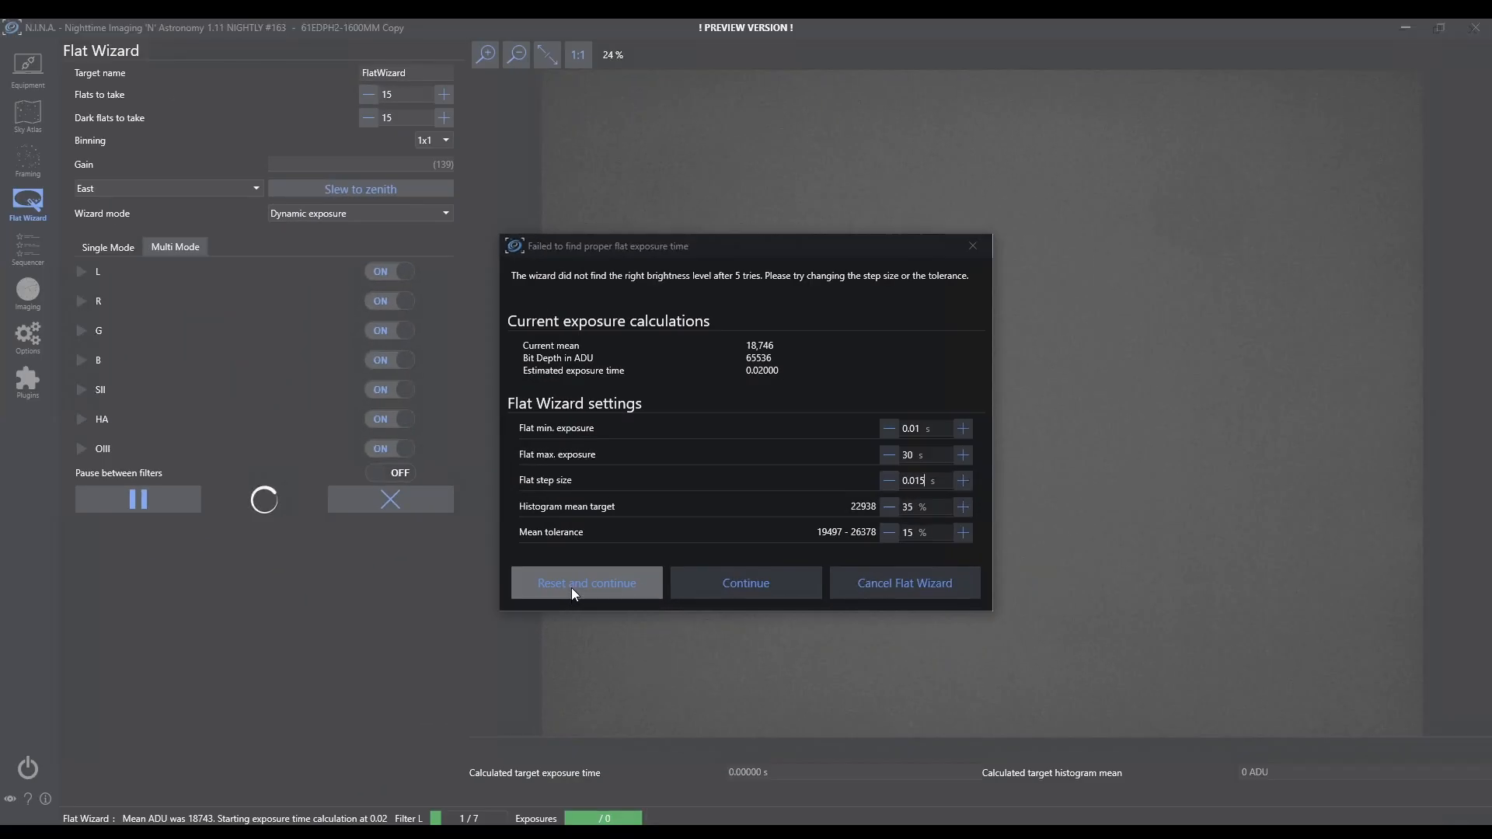
pyautogui.click(572, 586)
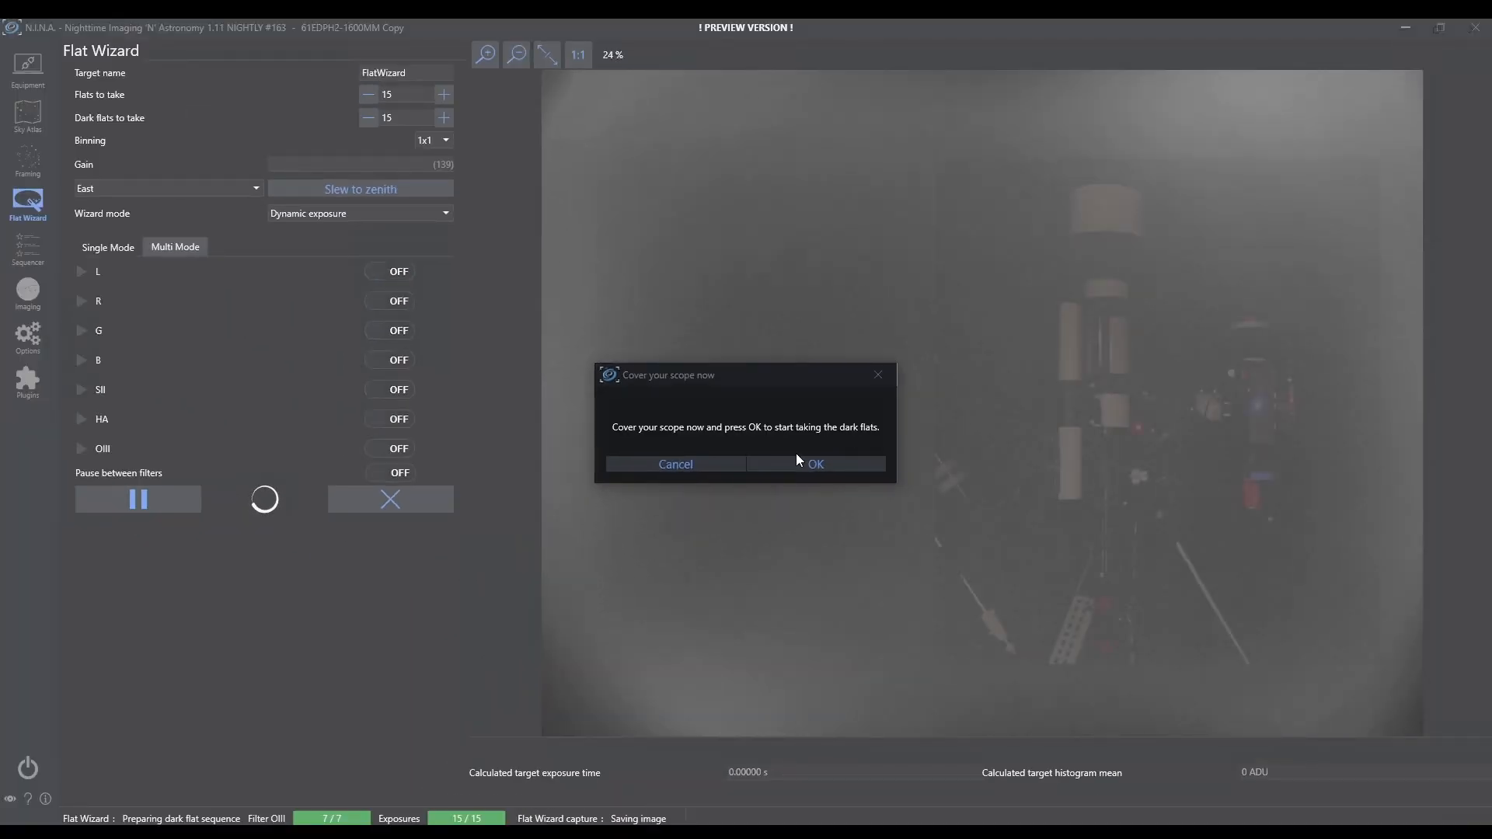
pyautogui.click(816, 463)
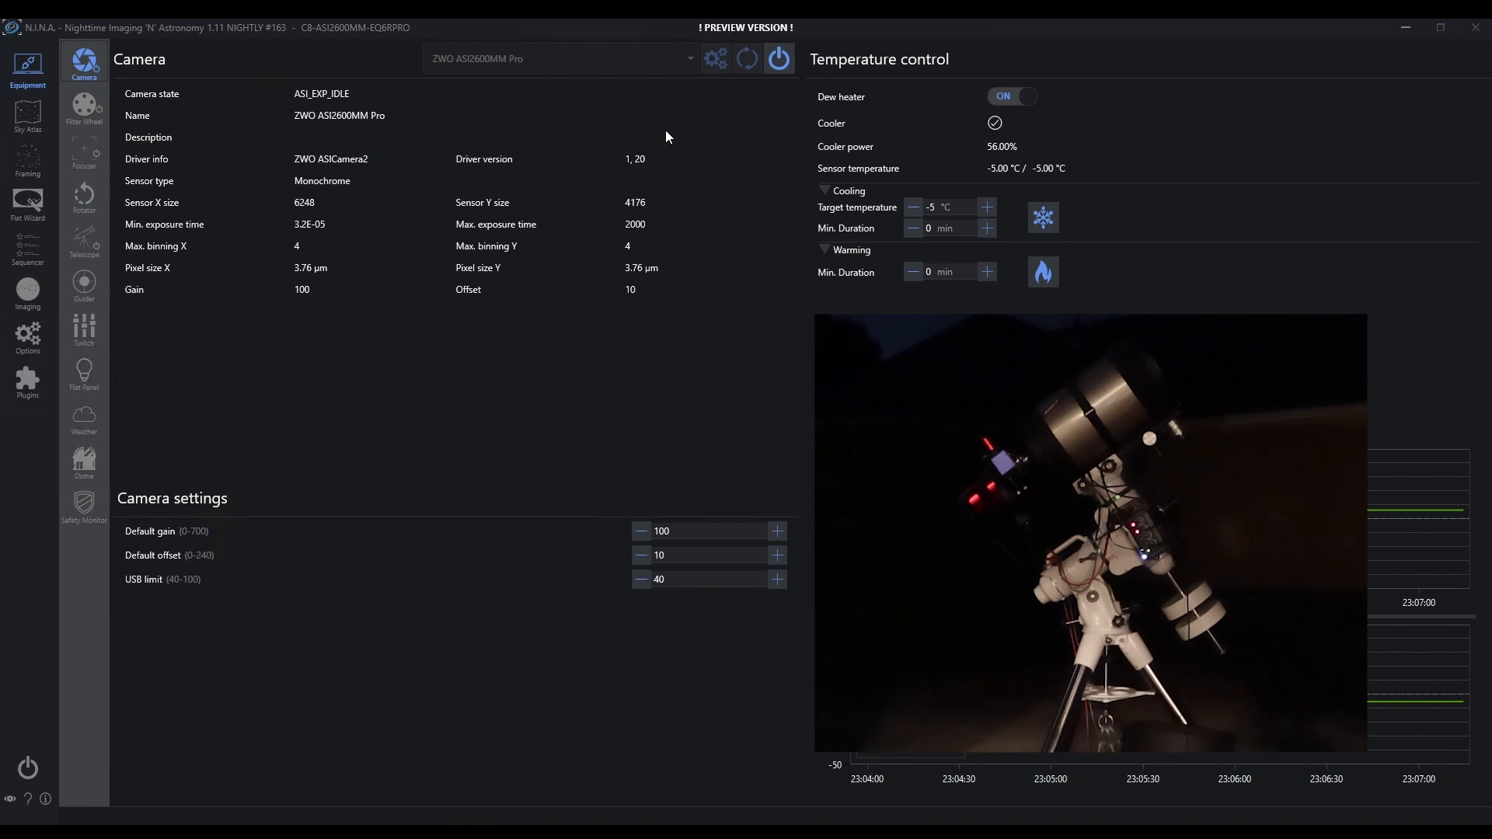
# Connect the Artesky Flat Box, turn on its light and set the brightness to 50.
pyautogui.click(84, 377)
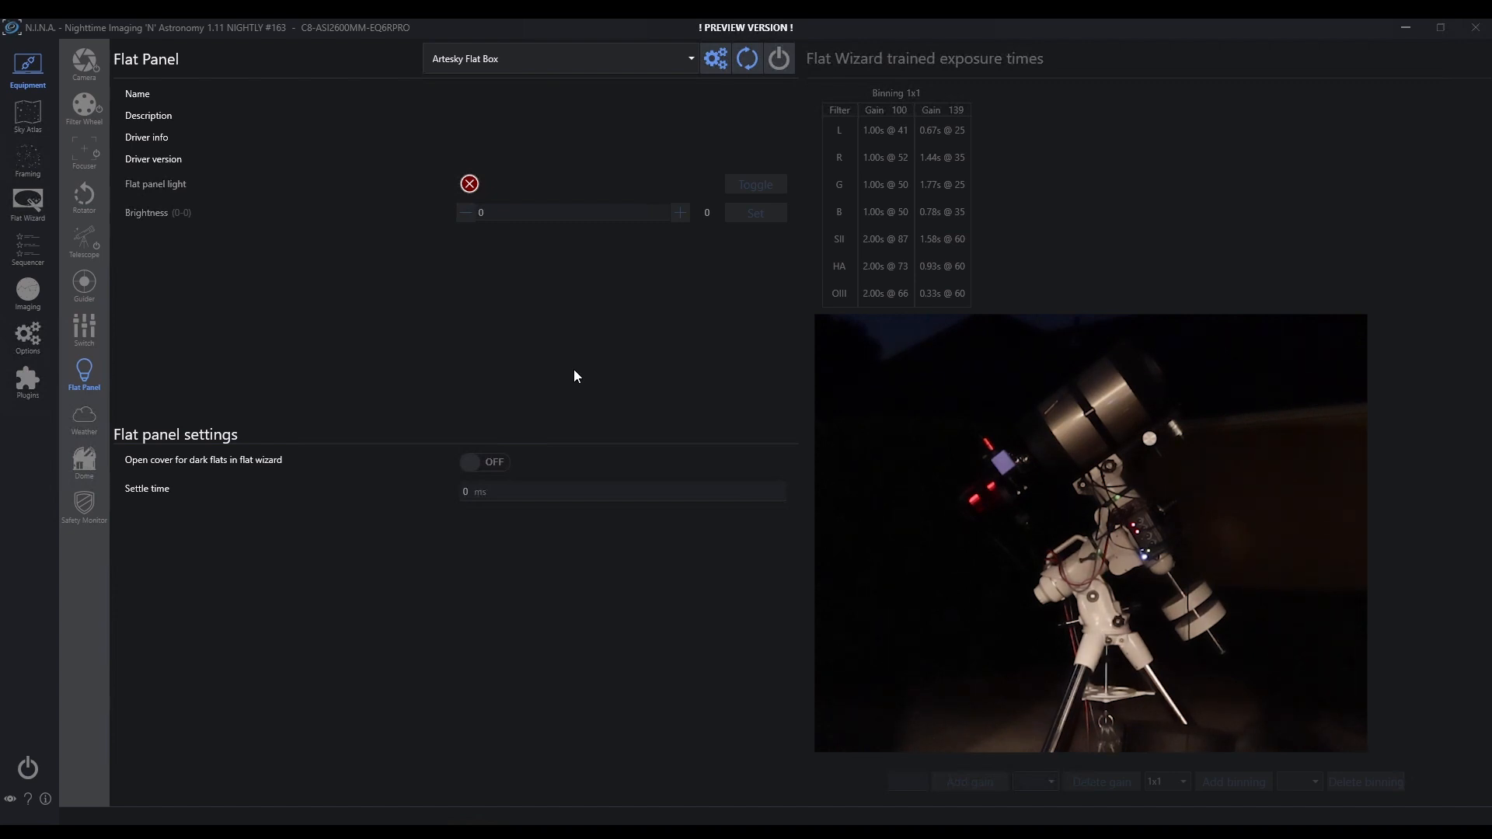
pyautogui.click(778, 58)
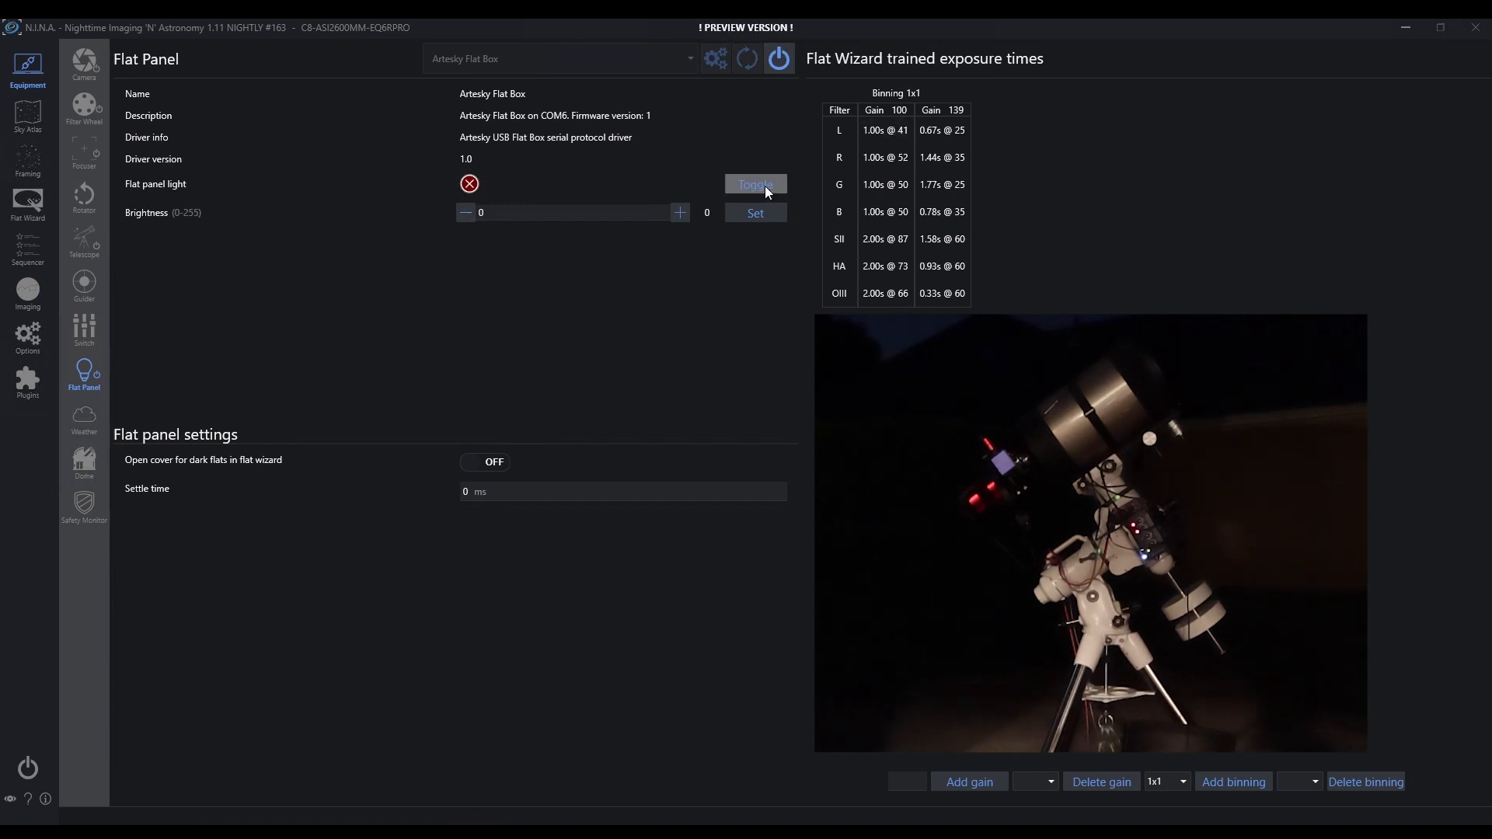
pyautogui.write('50')
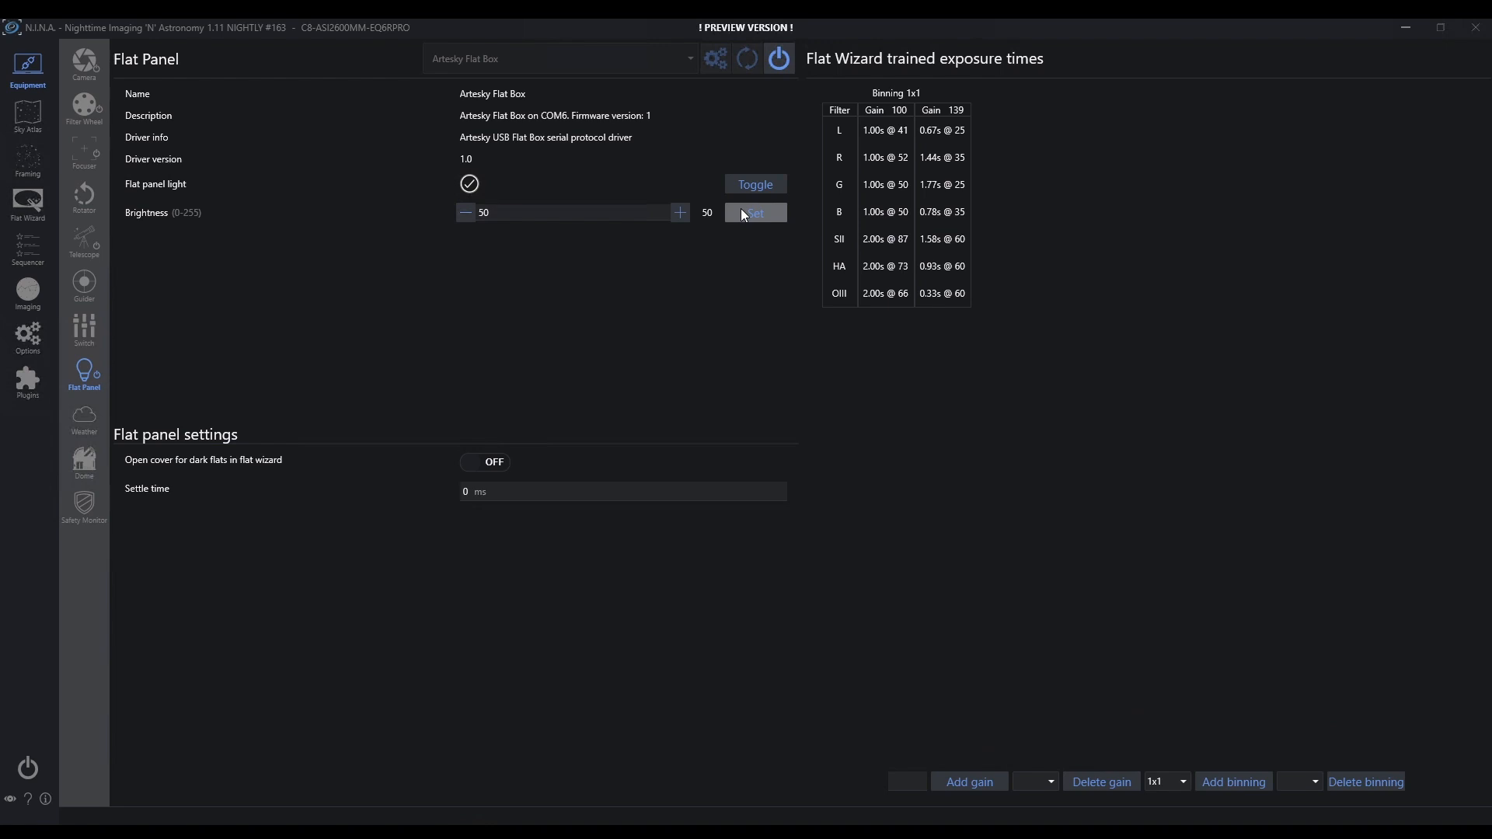
pyautogui.click(743, 211)
# Set both the flats and the dark flats to take to 15 in the Flat Wizard.
pyautogui.click(35, 200)
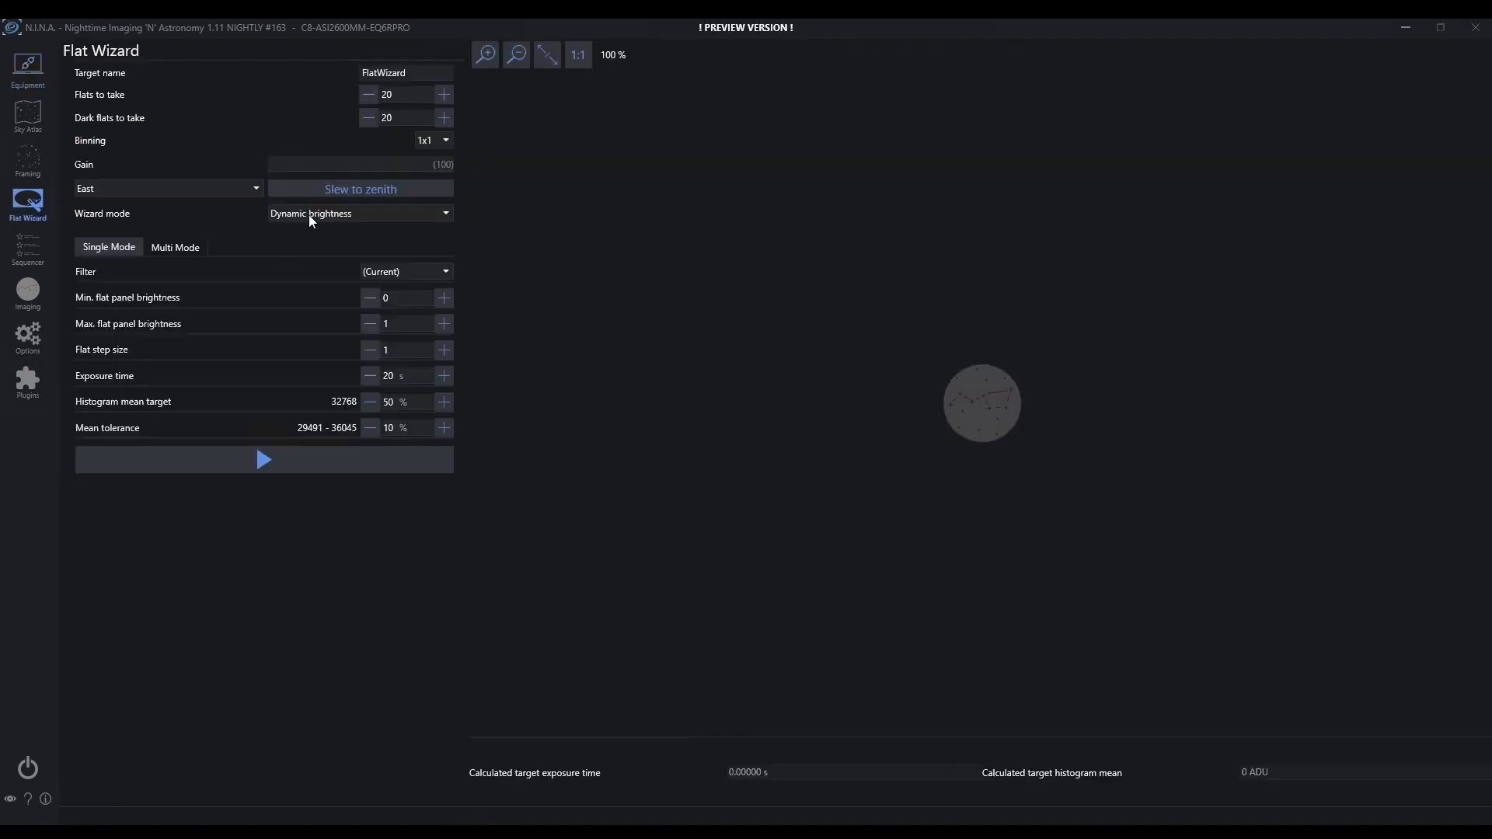
pyautogui.click(369, 117)
pyautogui.click(369, 118)
pyautogui.click(369, 117)
pyautogui.click(369, 117)
pyautogui.click(369, 117)
# Slew the telescope to the zenith on the East side and choose Dynamic brightness as the wizard mode.
pyautogui.click(404, 192)
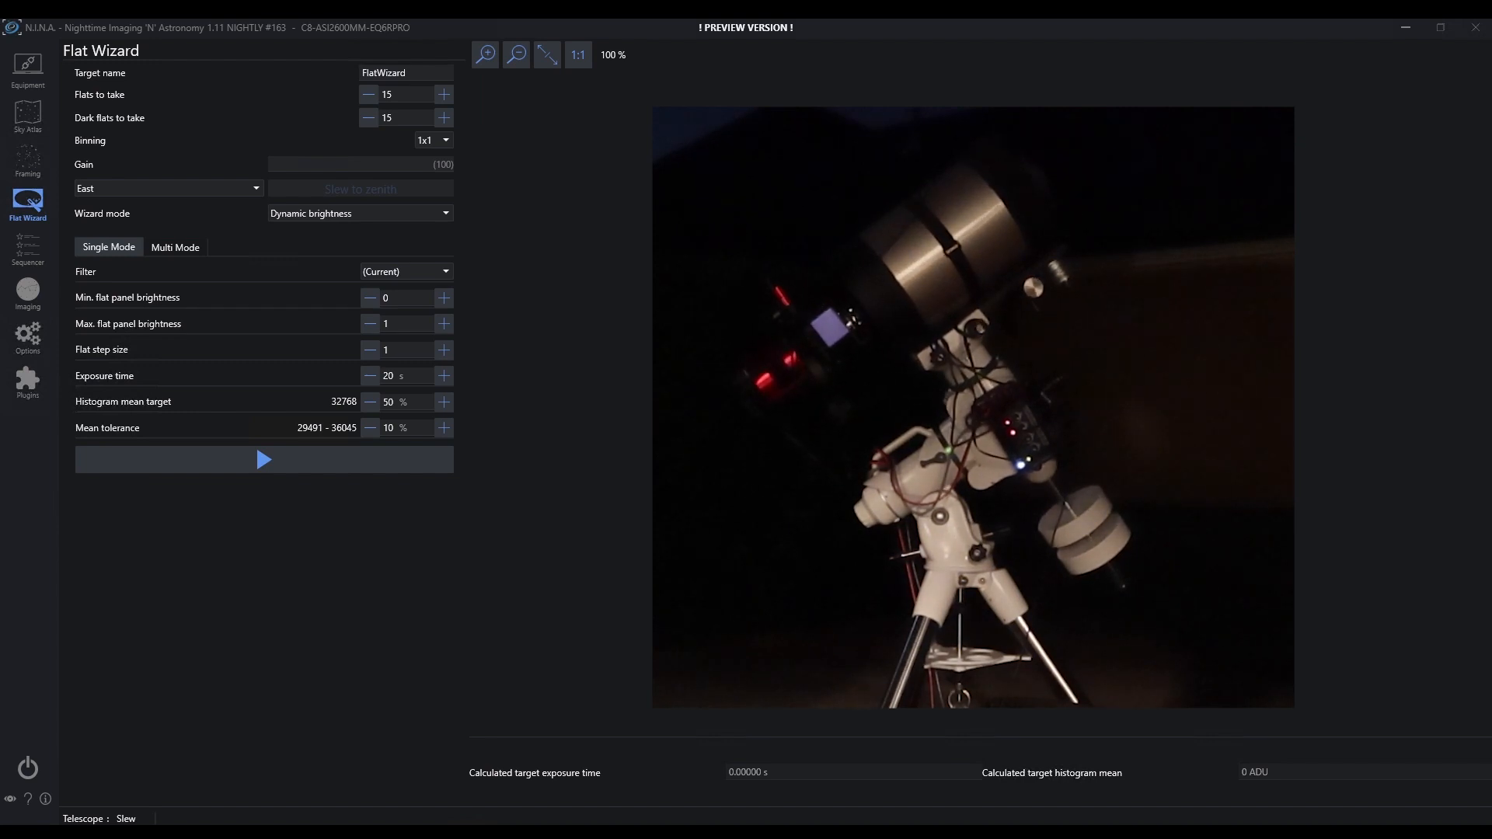
pyautogui.click(446, 219)
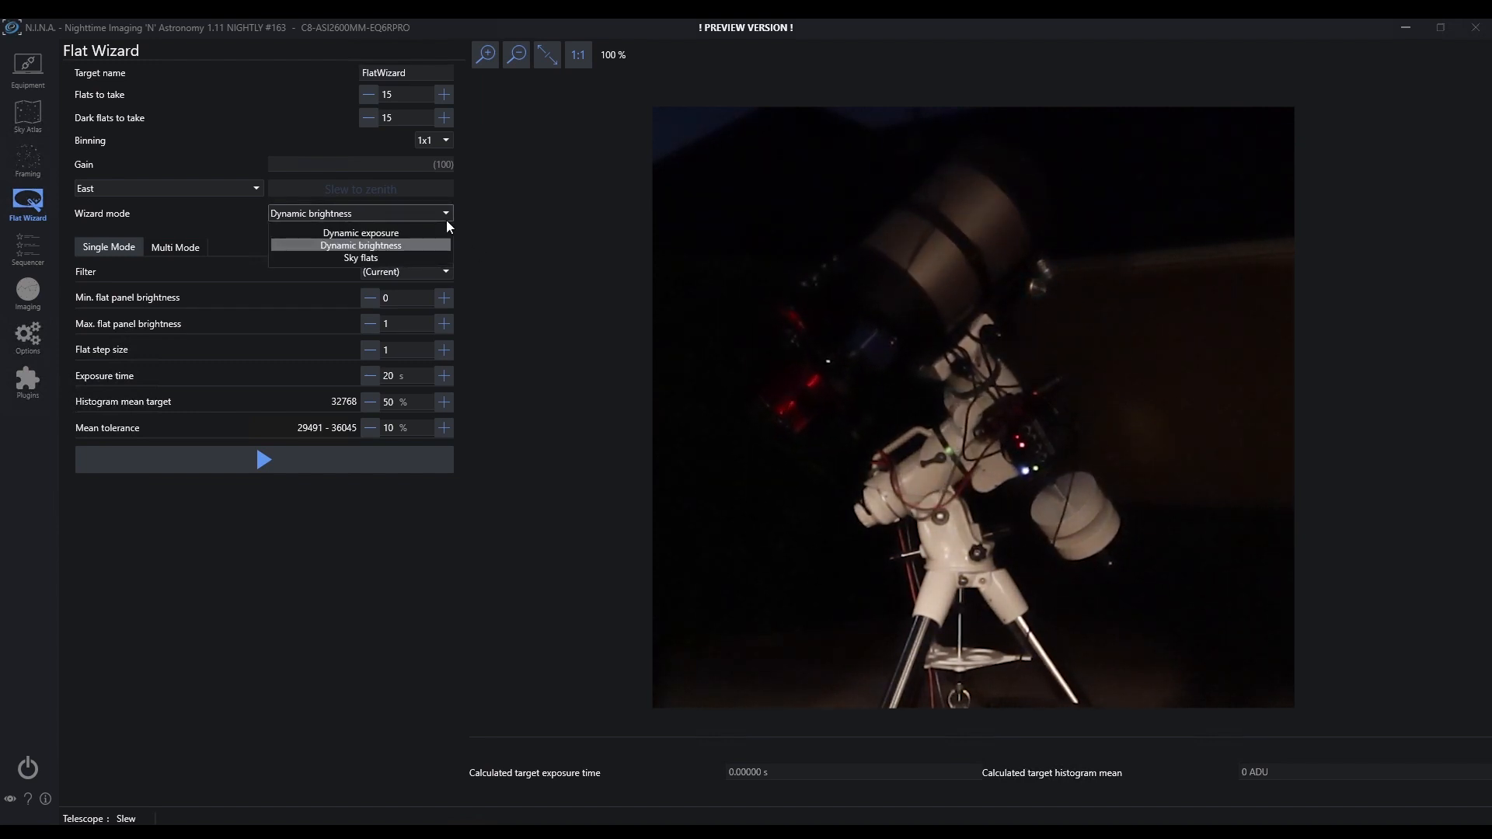
pyautogui.click(395, 245)
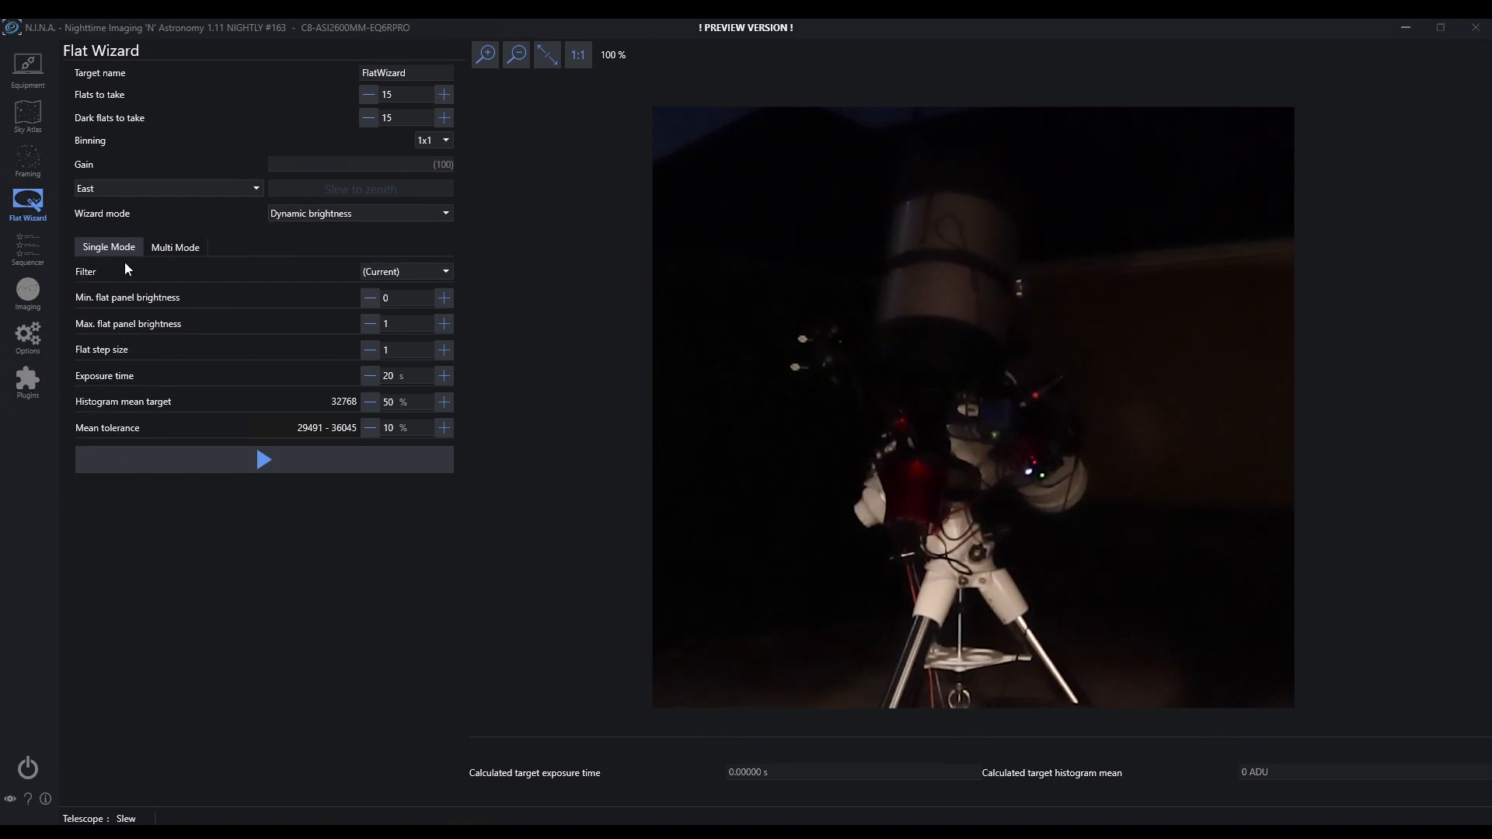
# Switch to Multi Mode, enable the L filter and expand its flat panel brightness settings.
pyautogui.click(174, 254)
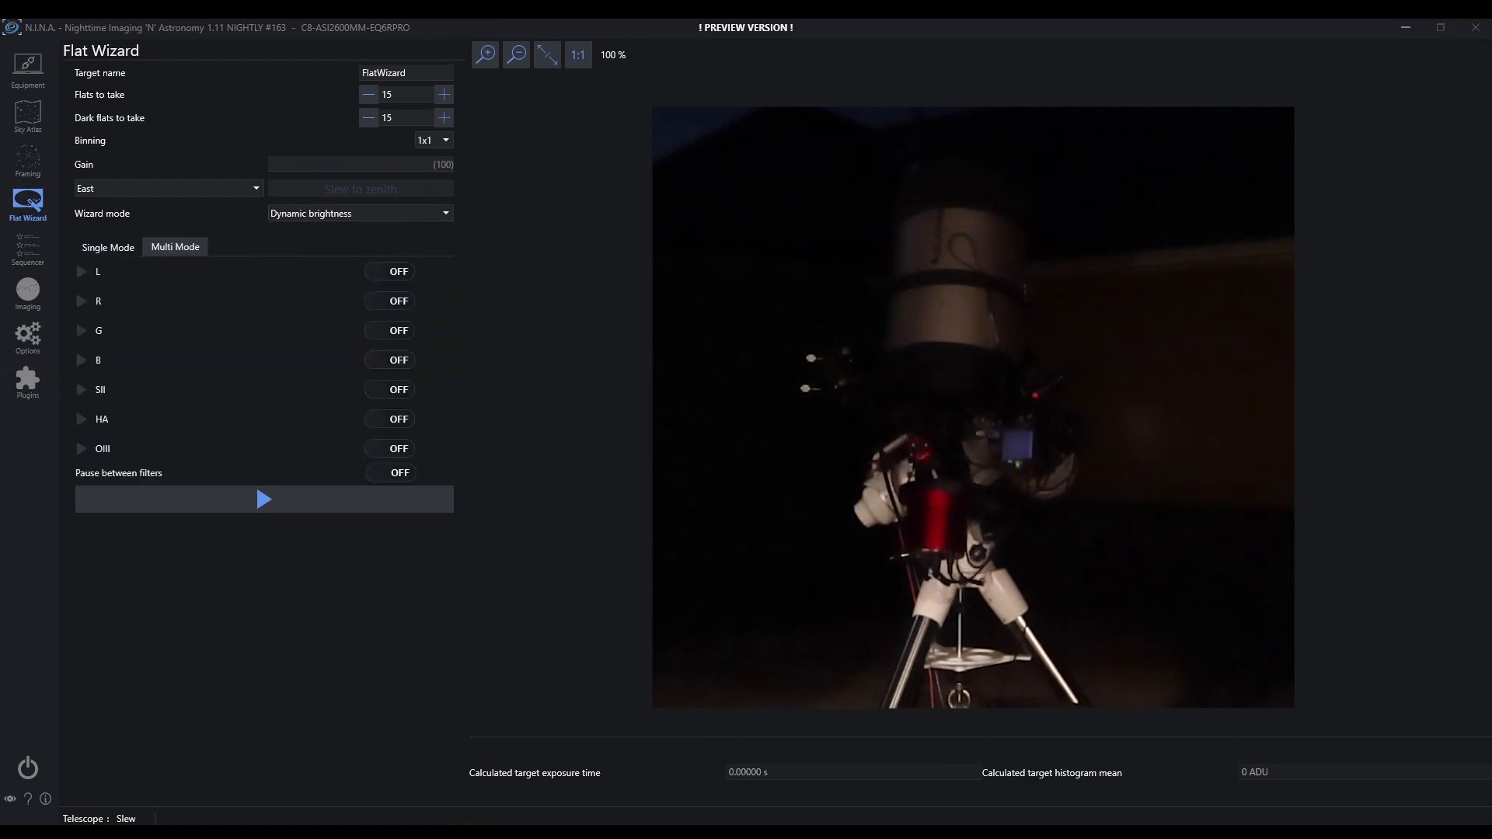
pyautogui.click(382, 273)
pyautogui.click(82, 272)
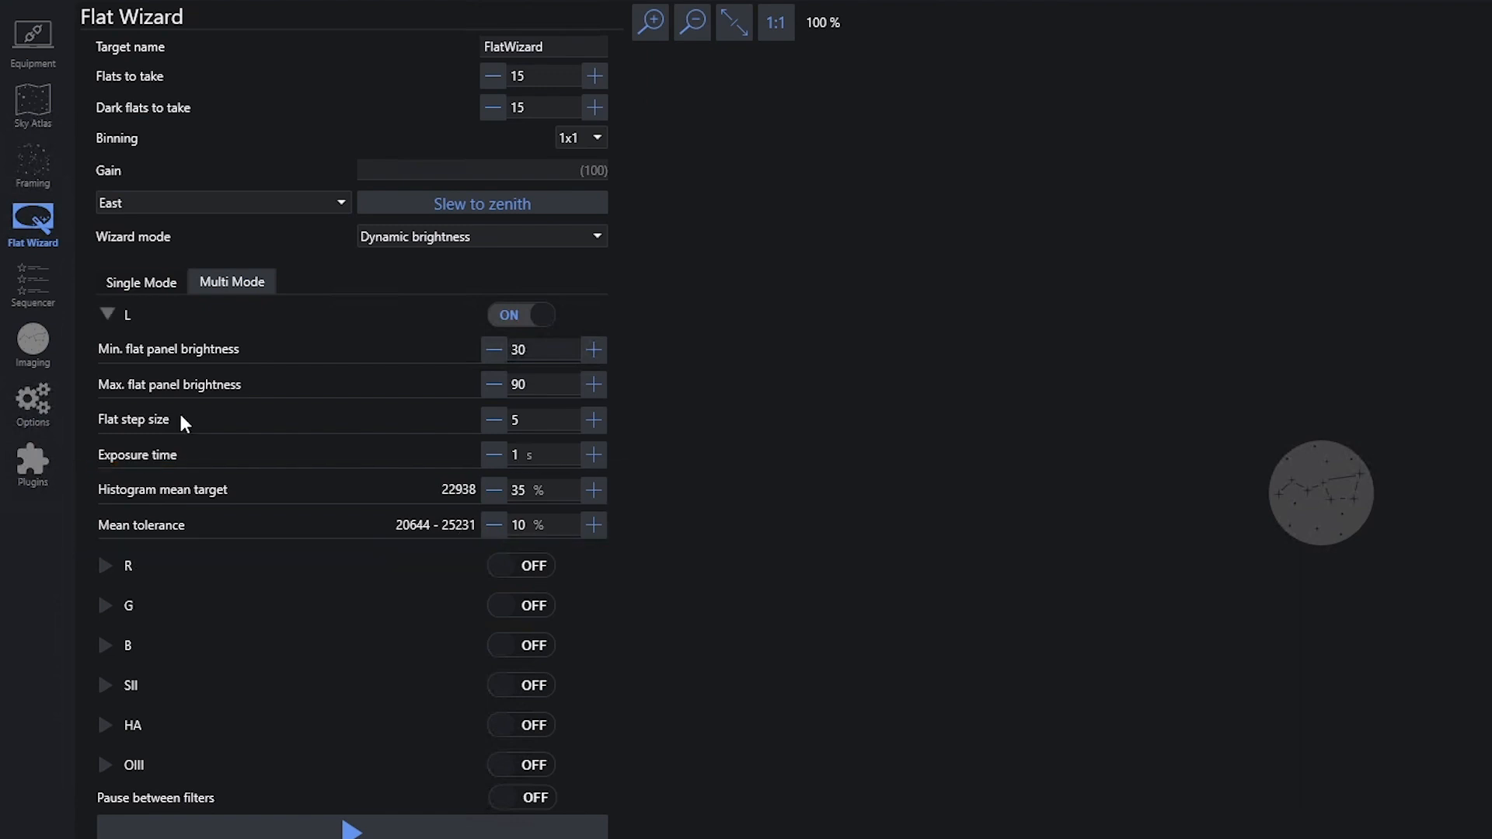
# Collapse the L filter settings and enable the R, G, B, SII, HA and OIII filters for flats.
pyautogui.click(109, 314)
pyautogui.click(521, 356)
pyautogui.click(521, 395)
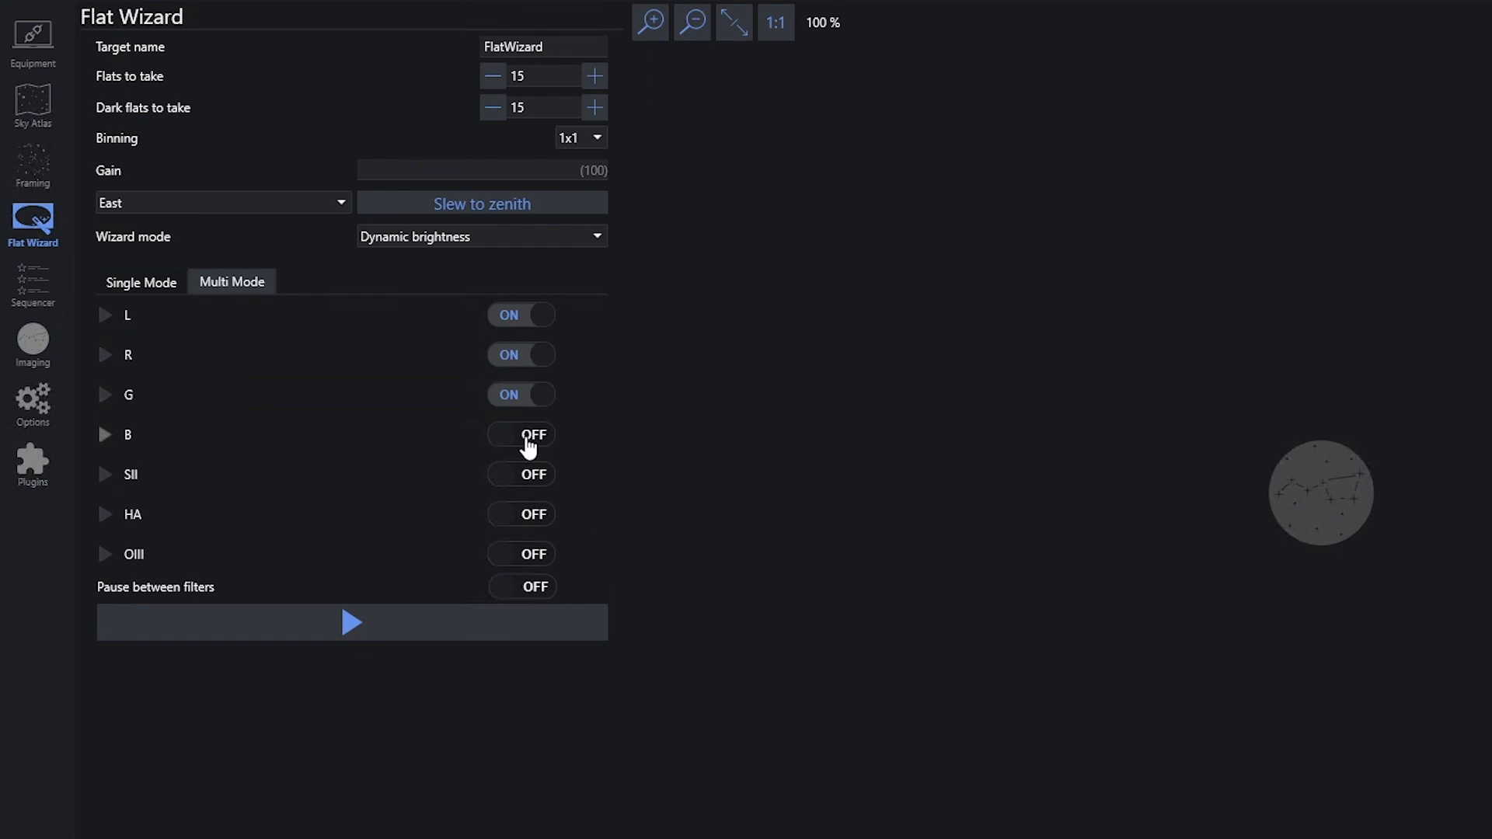
pyautogui.click(531, 475)
pyautogui.click(526, 516)
pyautogui.click(521, 555)
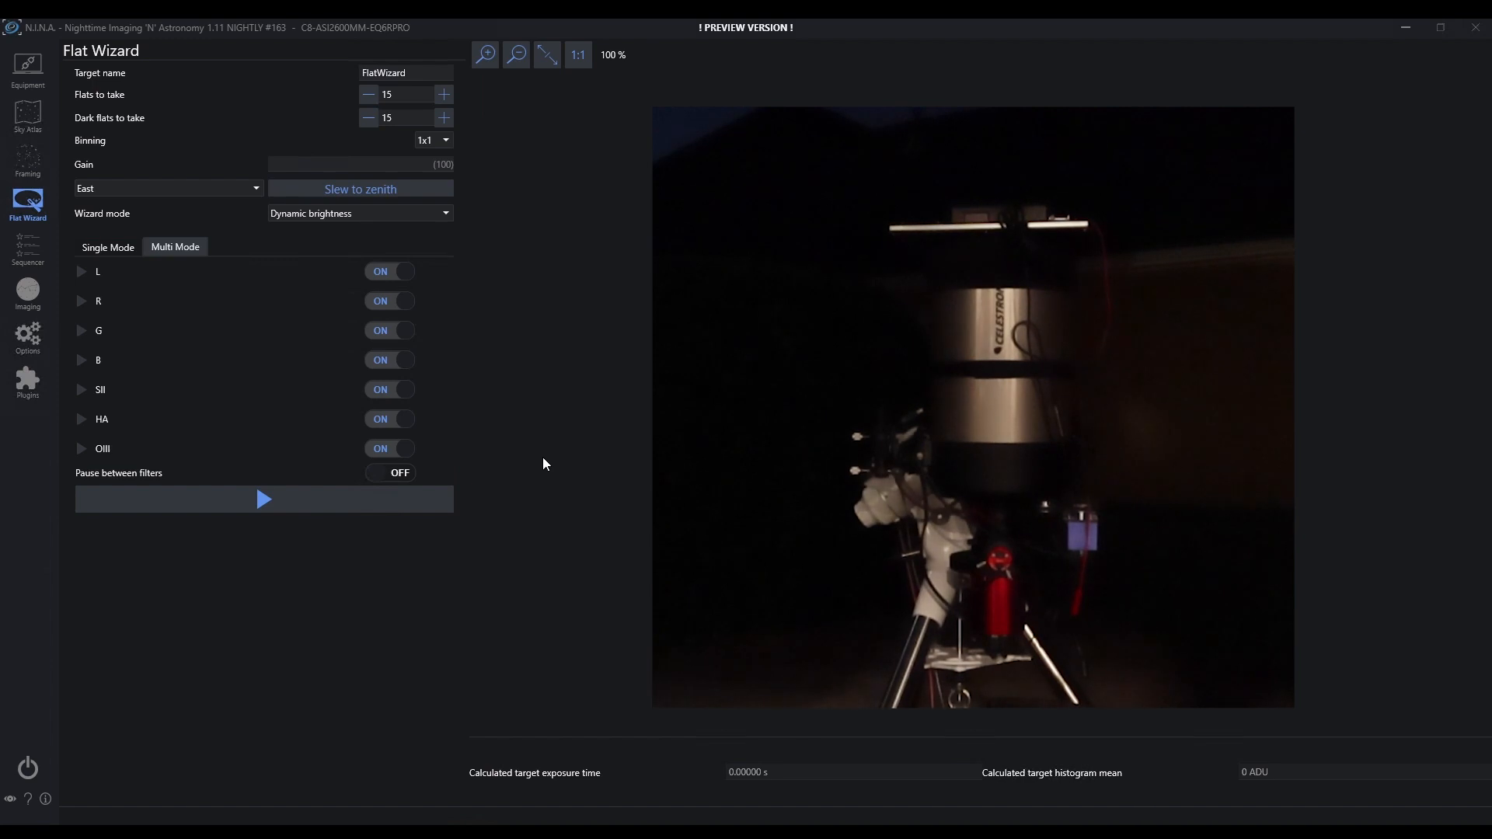
# Start the dynamic brightness flat run and fit the captured image to the preview area.
pyautogui.click(269, 501)
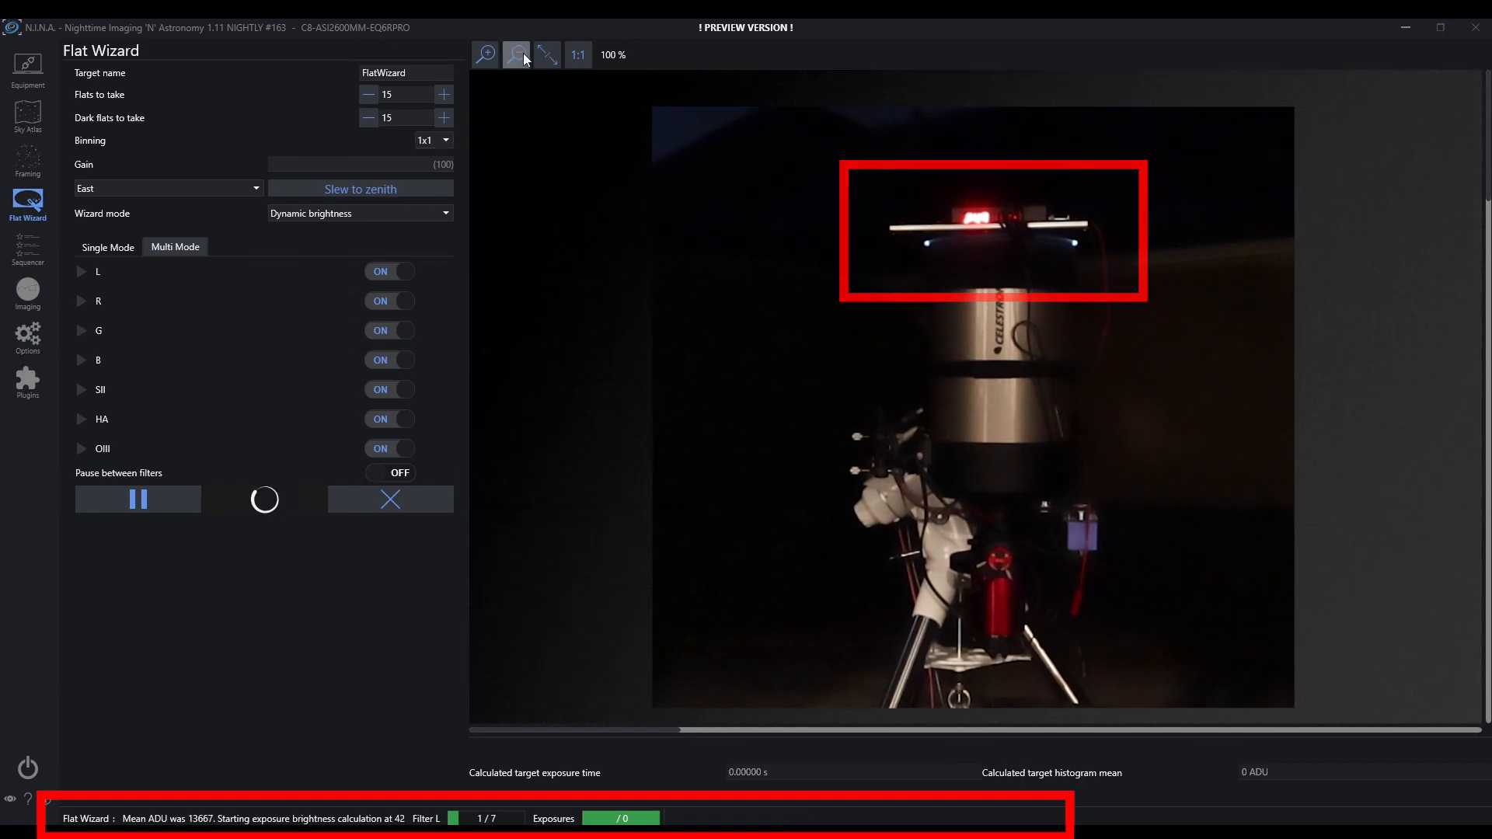
pyautogui.click(544, 54)
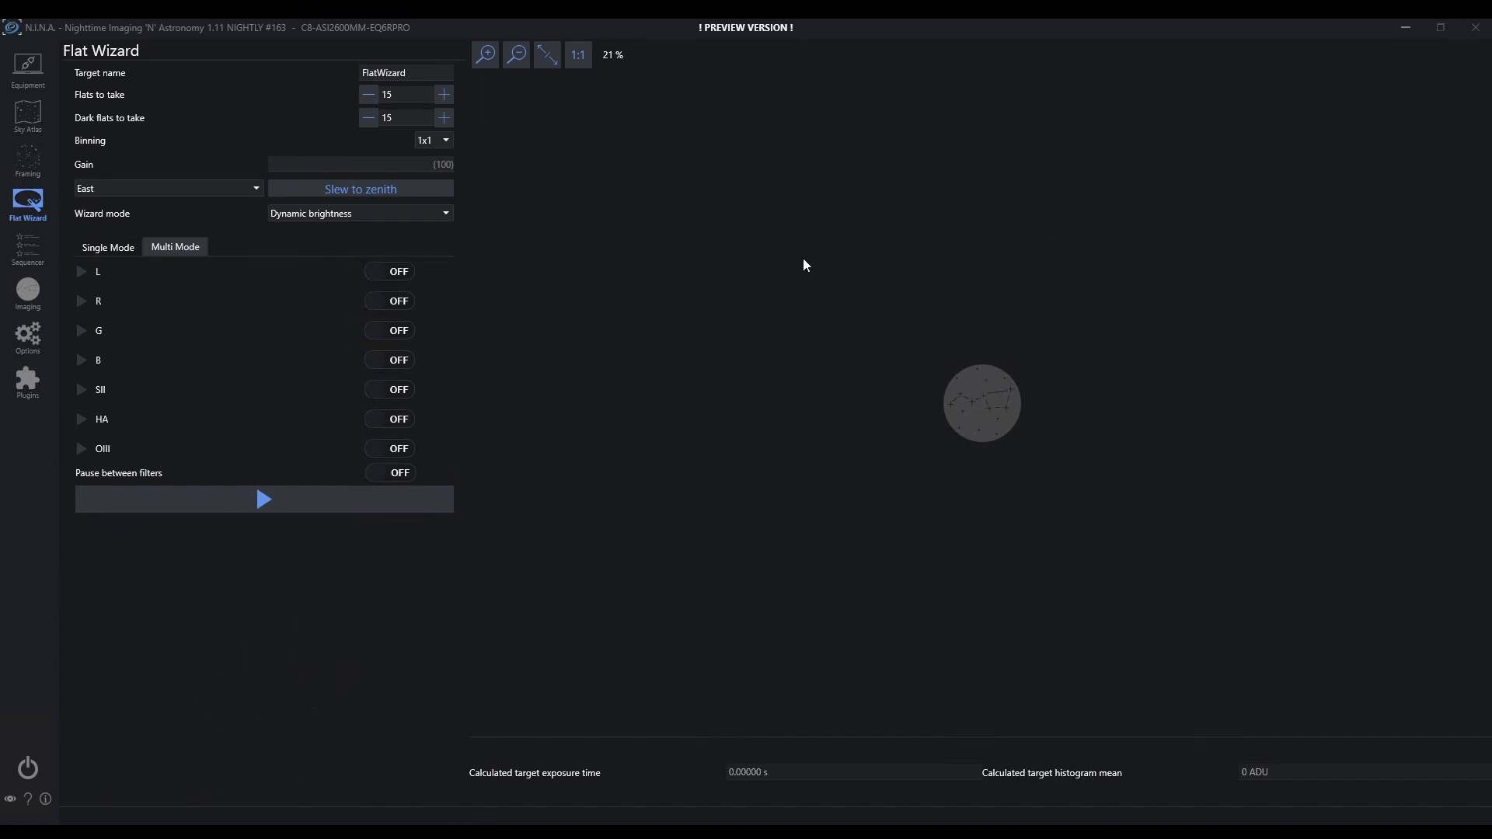
# Set the wizard mode to Sky flats and show its Single Mode settings.
pyautogui.click(437, 214)
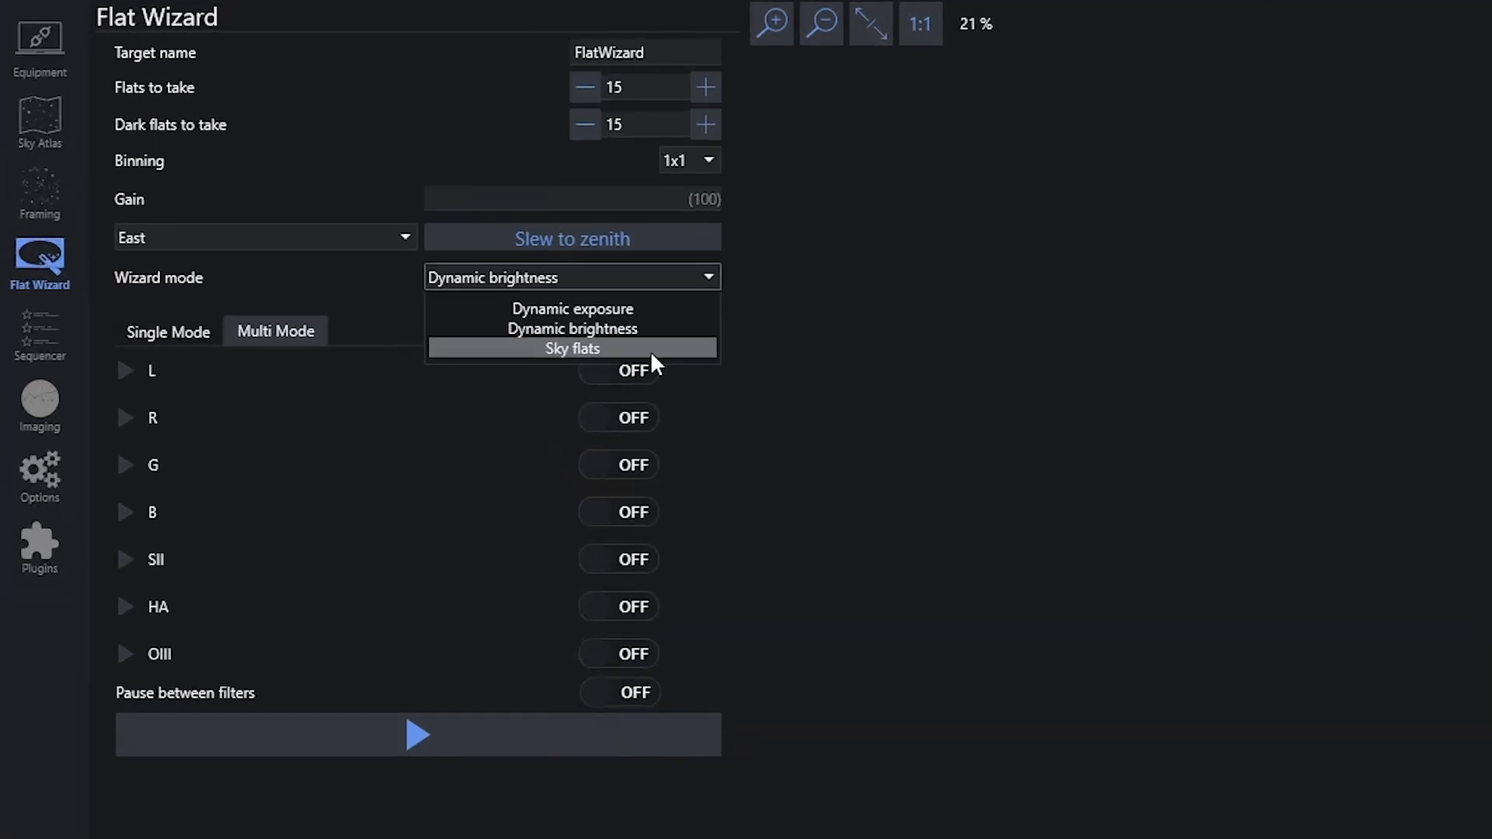
pyautogui.click(651, 351)
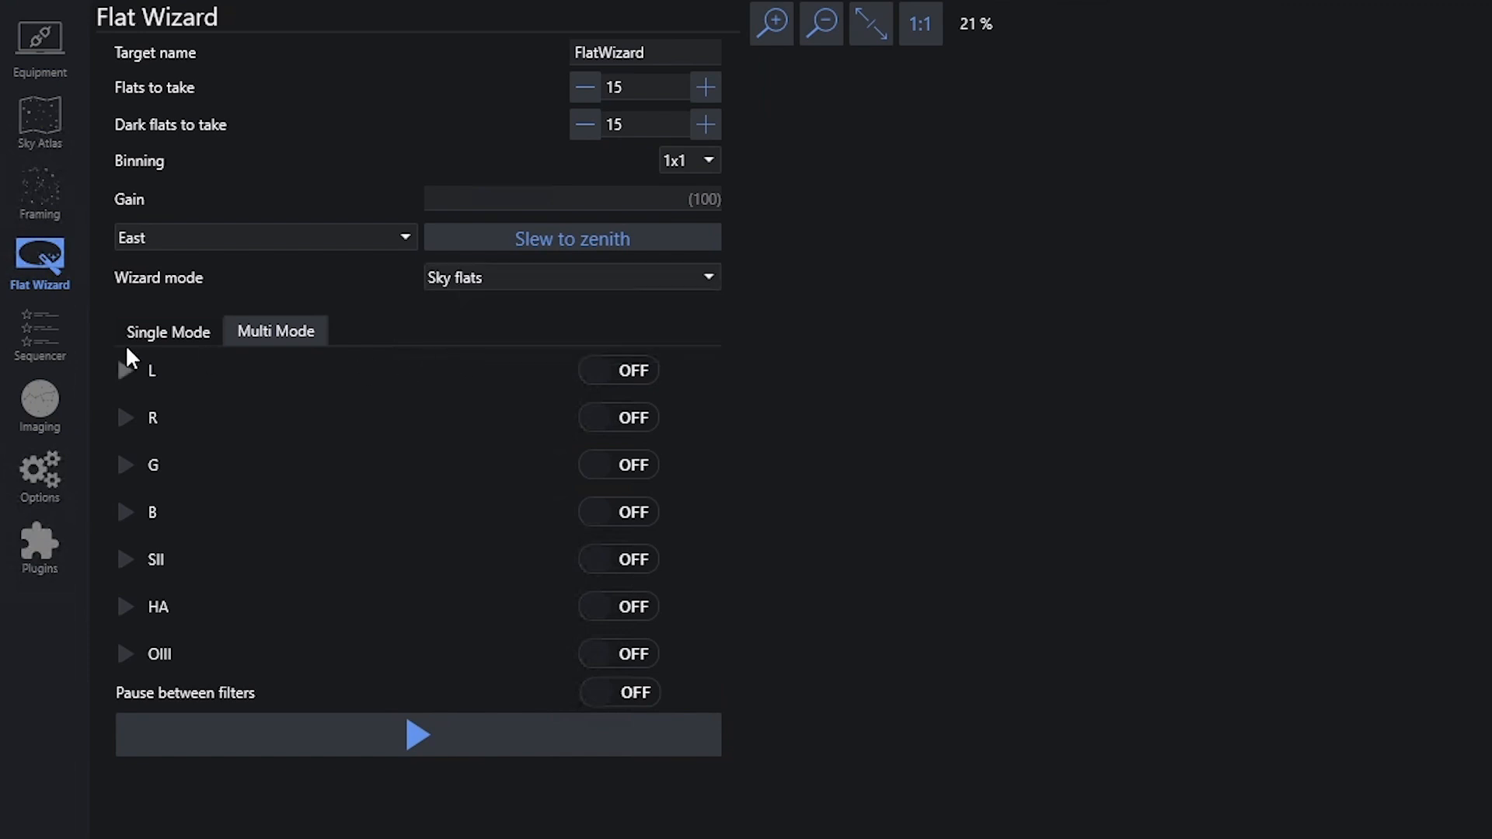
pyautogui.click(171, 342)
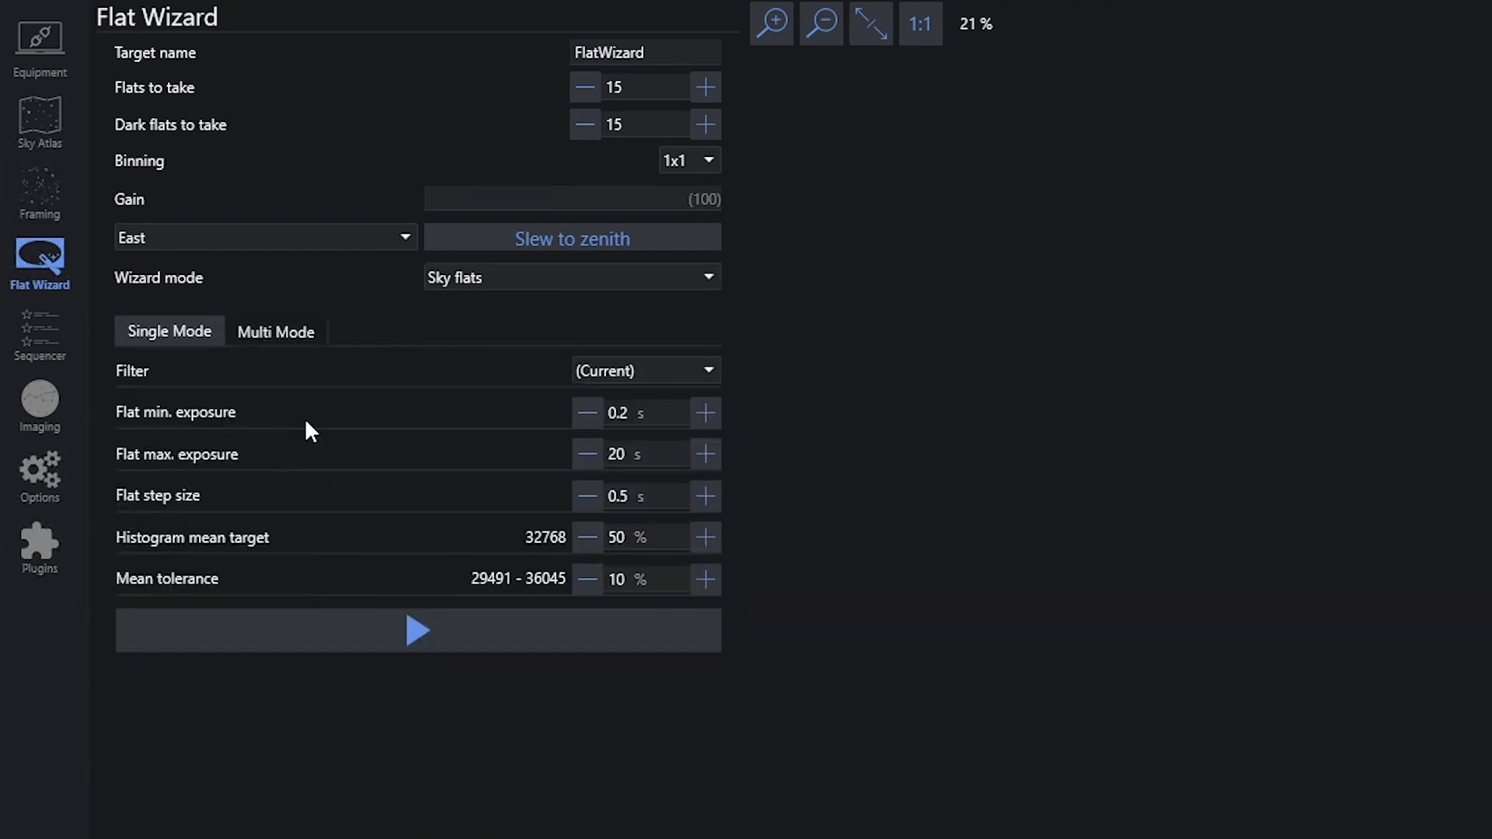